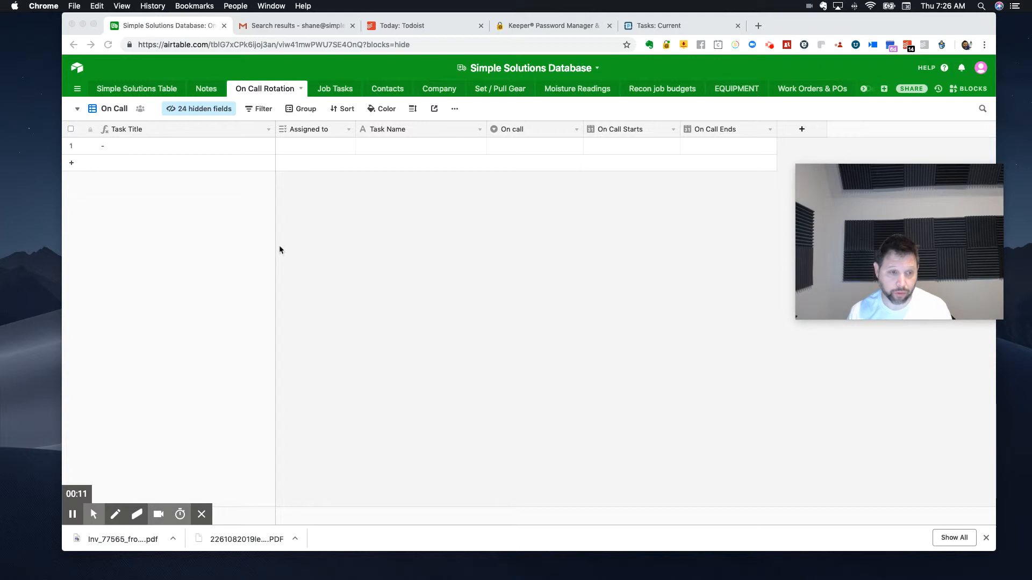
Step: View the expanded details of the first record in the On Call view
click(142, 154)
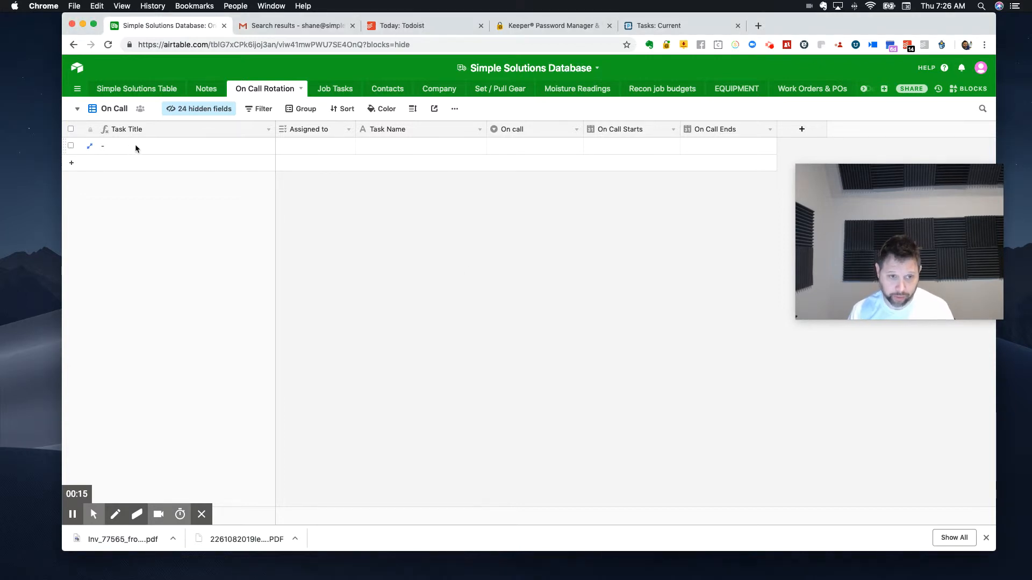
click(89, 146)
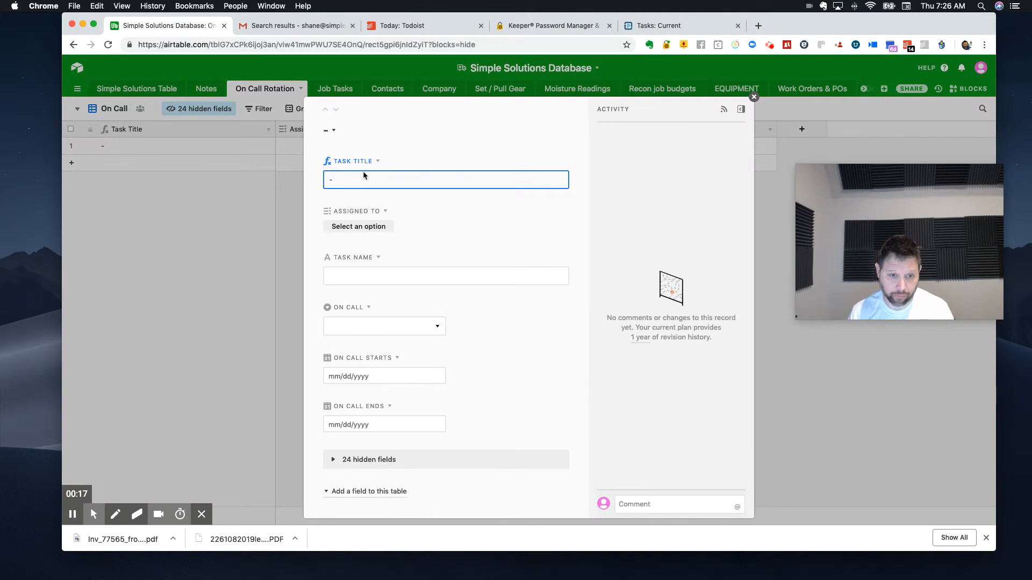
click(753, 97)
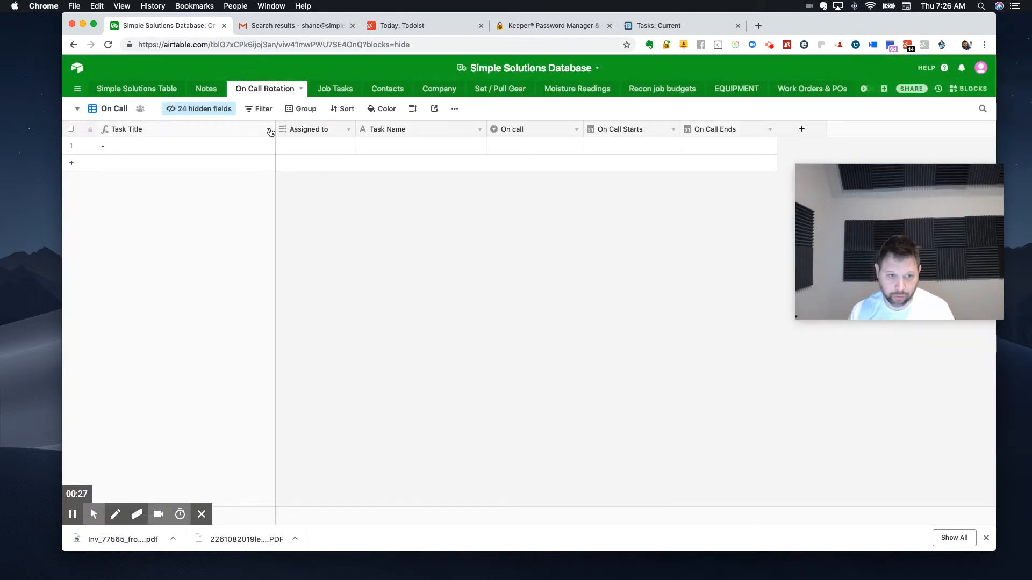
Step: Check the formula behind the Task Title primary field without changing it
click(269, 130)
click(177, 149)
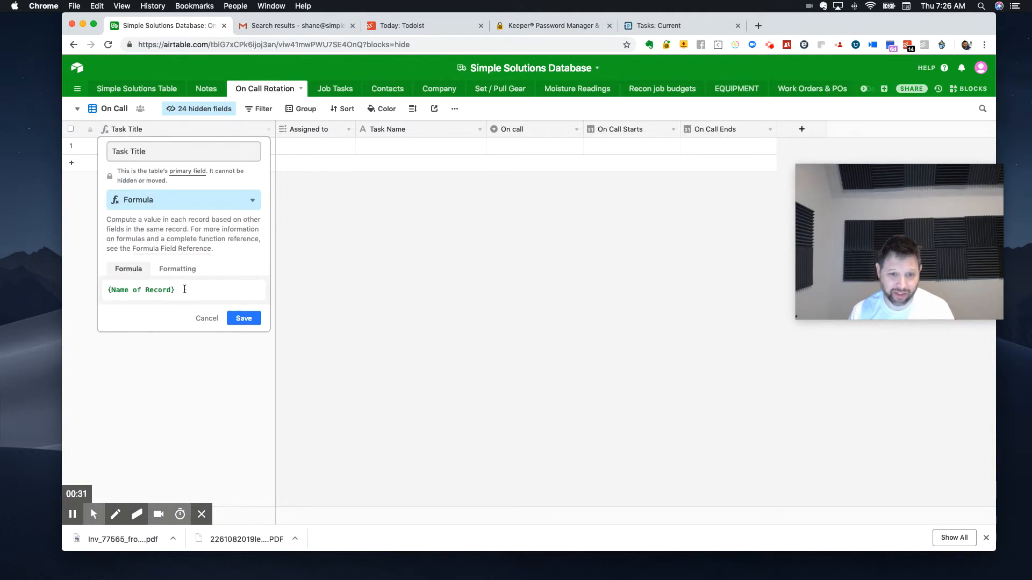
click(378, 304)
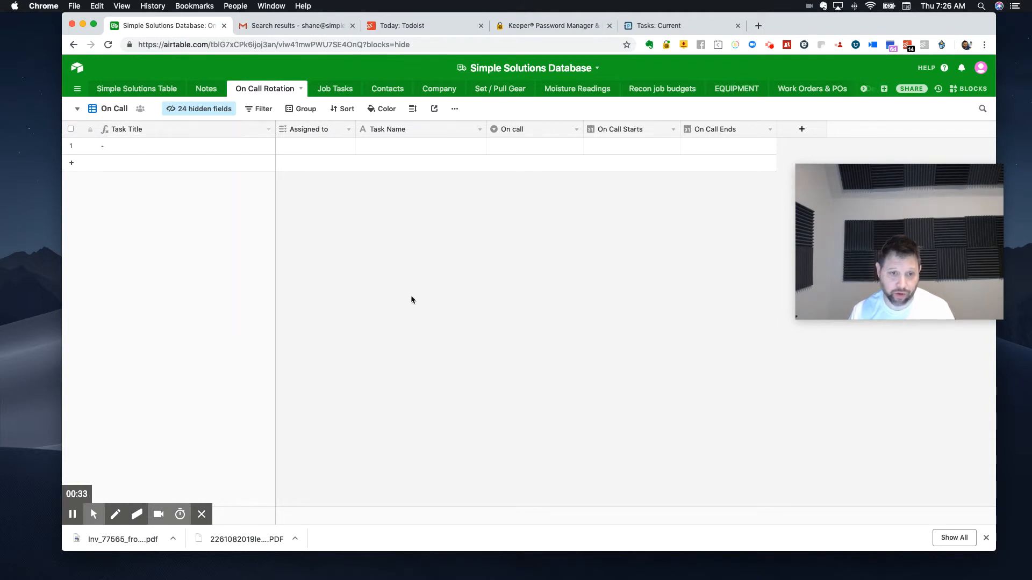
Step: Find the hidden Name of Record field and show it in the On Call view
click(195, 110)
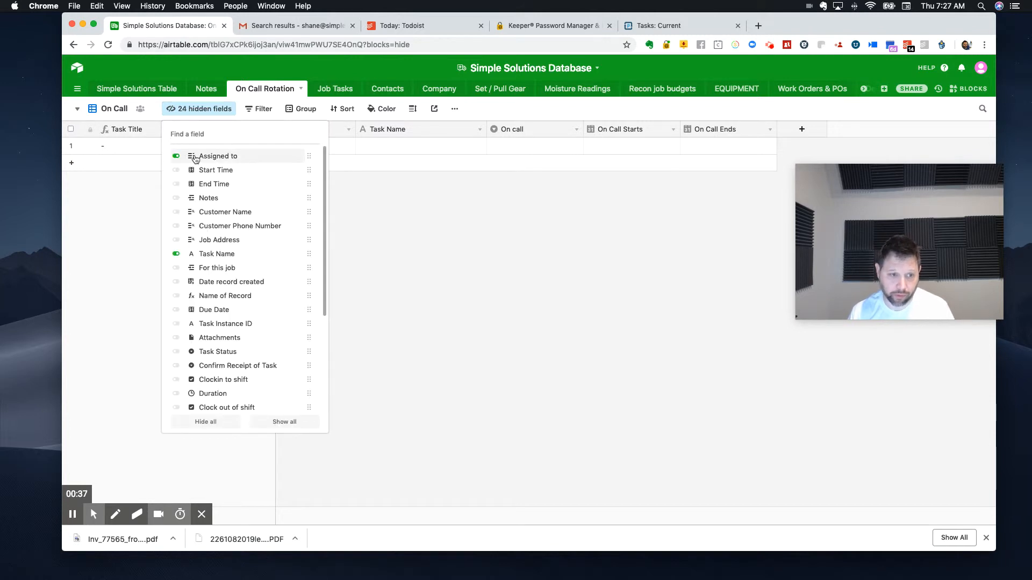
text(name)
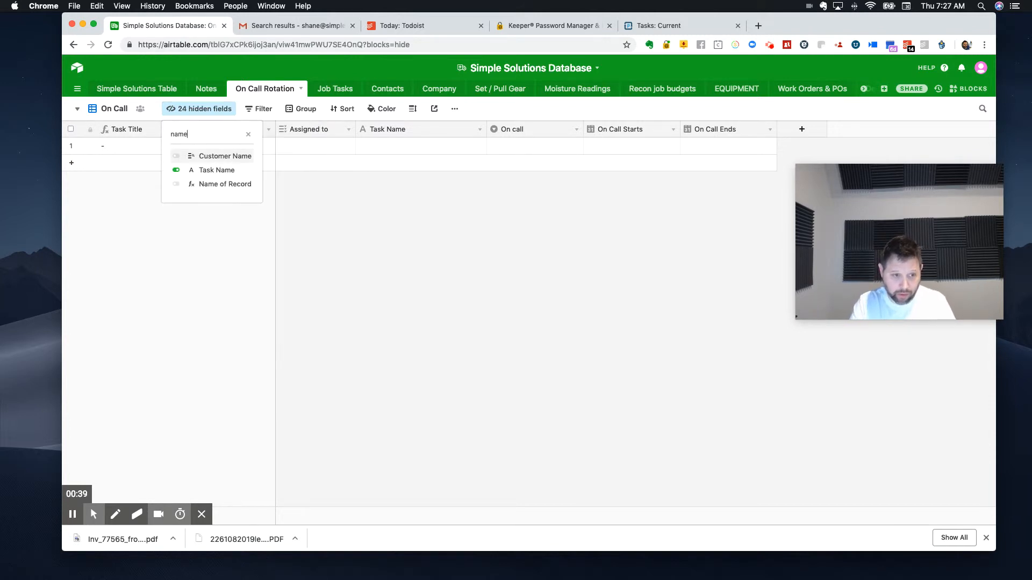
click(176, 184)
click(622, 233)
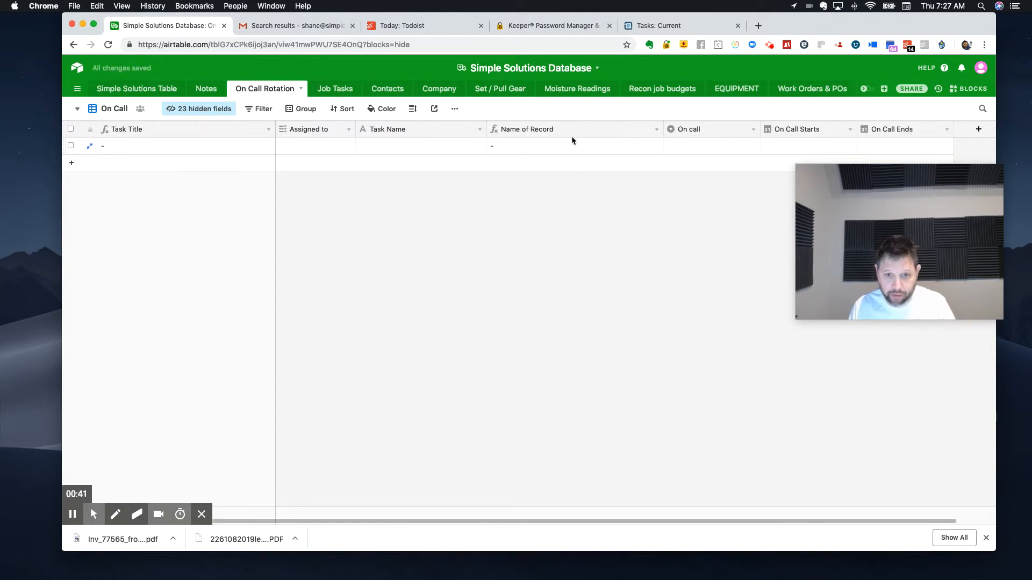
Step: Clear the Name of Record field's formula and start it over with the CONCATENATE function
click(656, 129)
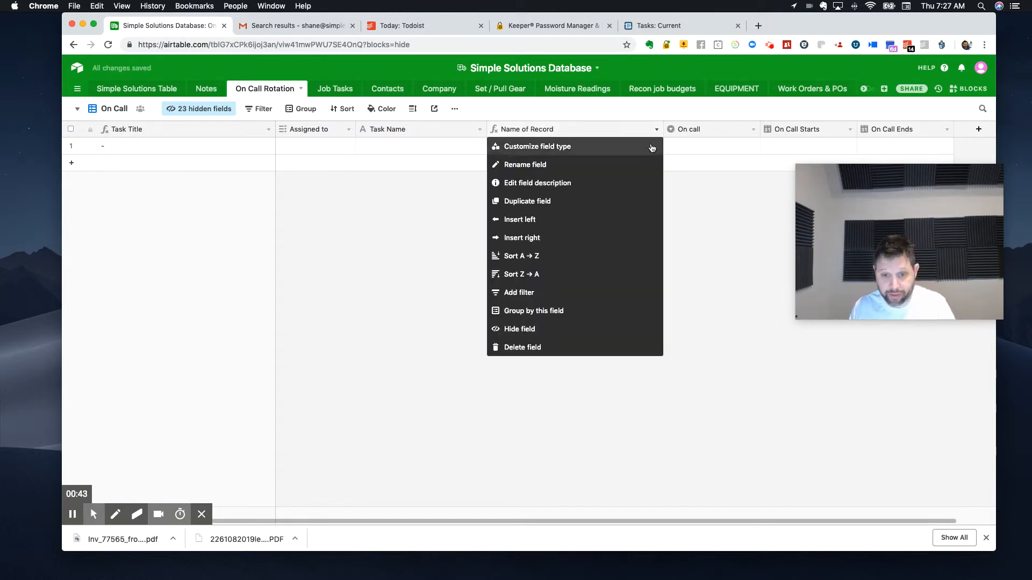
click(539, 154)
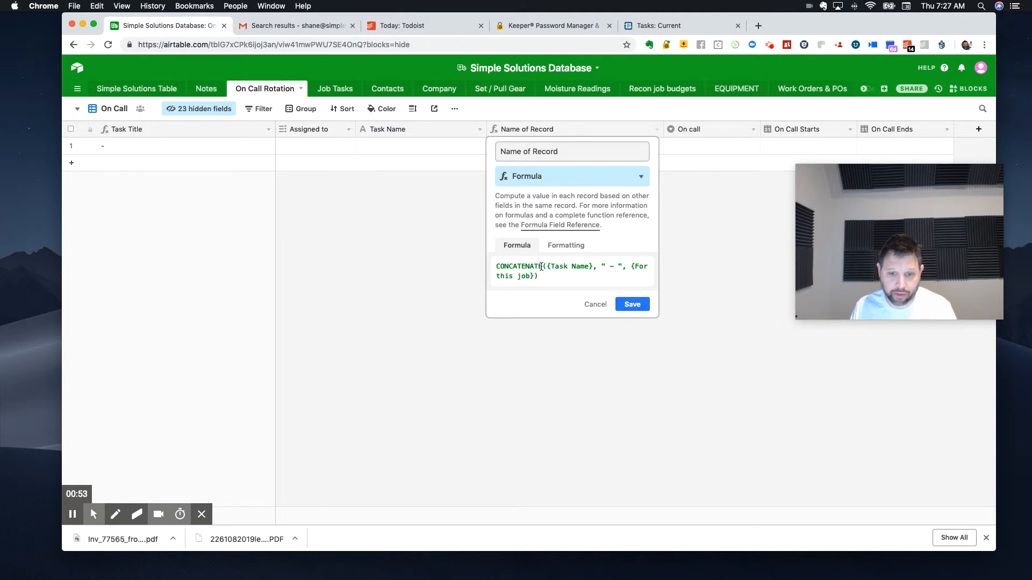
drag(555, 280, 474, 258)
key(BackSpace)
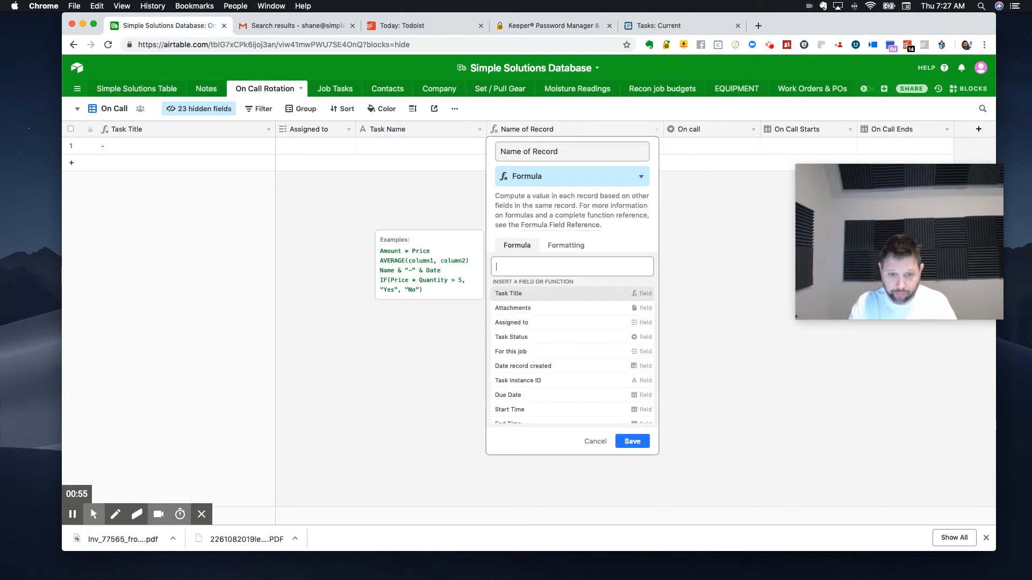
text(conc)
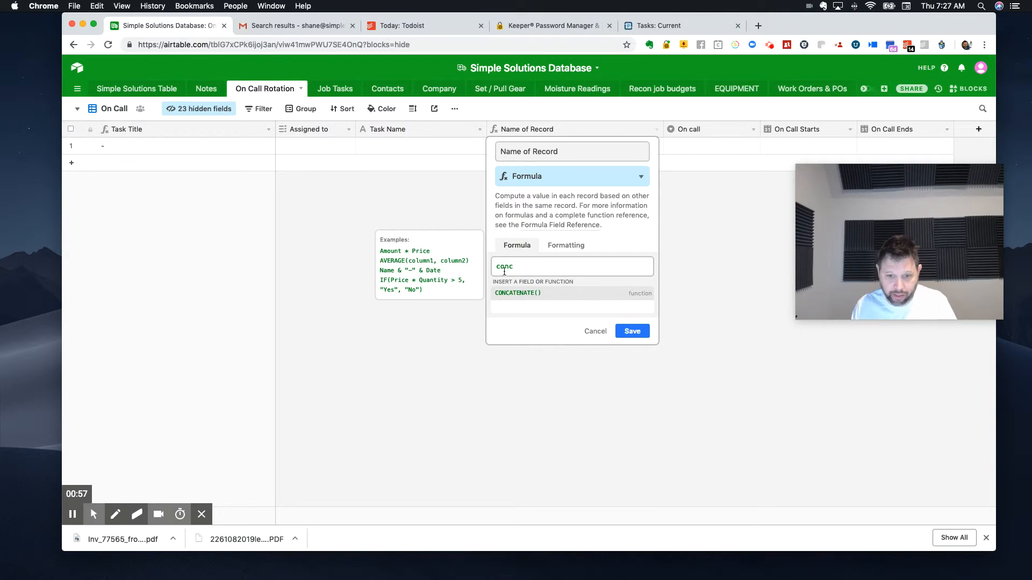
click(515, 295)
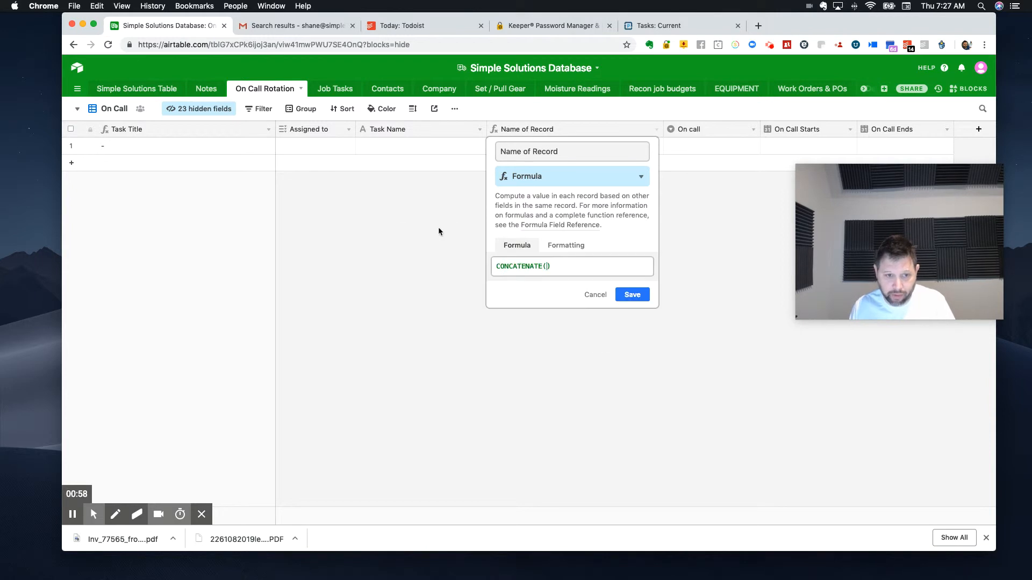
Step: Insert the Assigned to field as the first argument of the Name of Record CONCATENATE formula
click(349, 130)
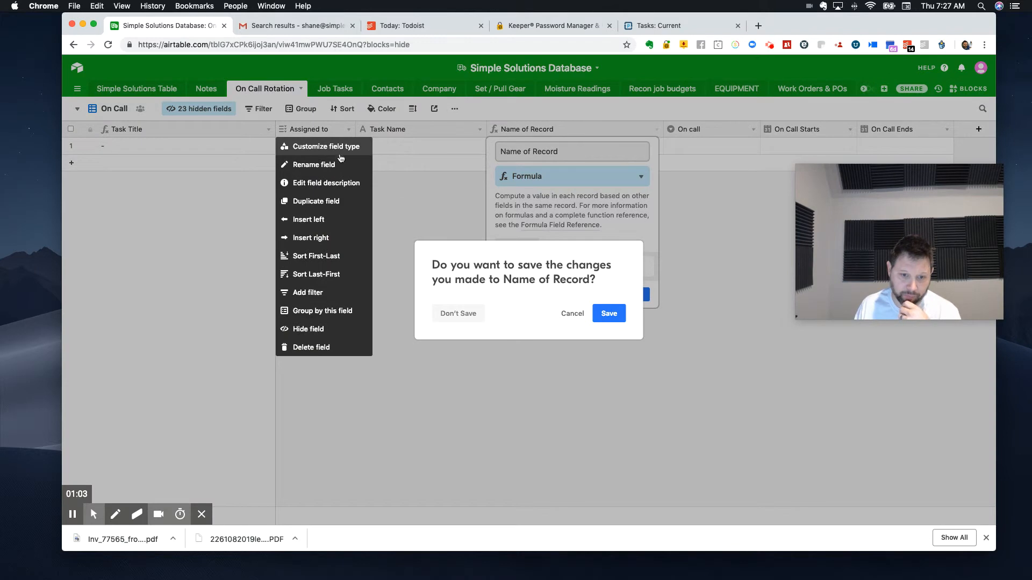
click(570, 314)
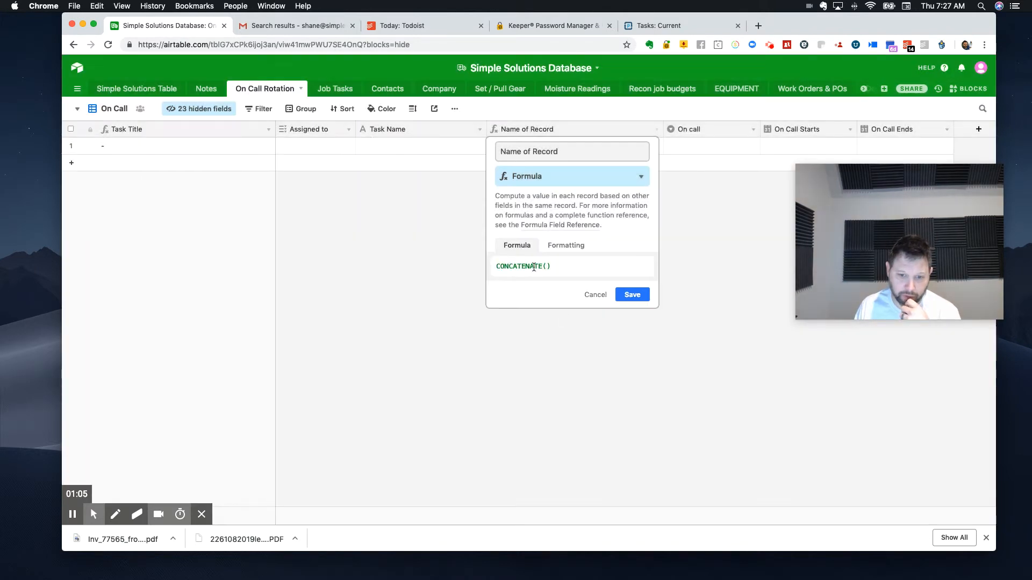
click(546, 265)
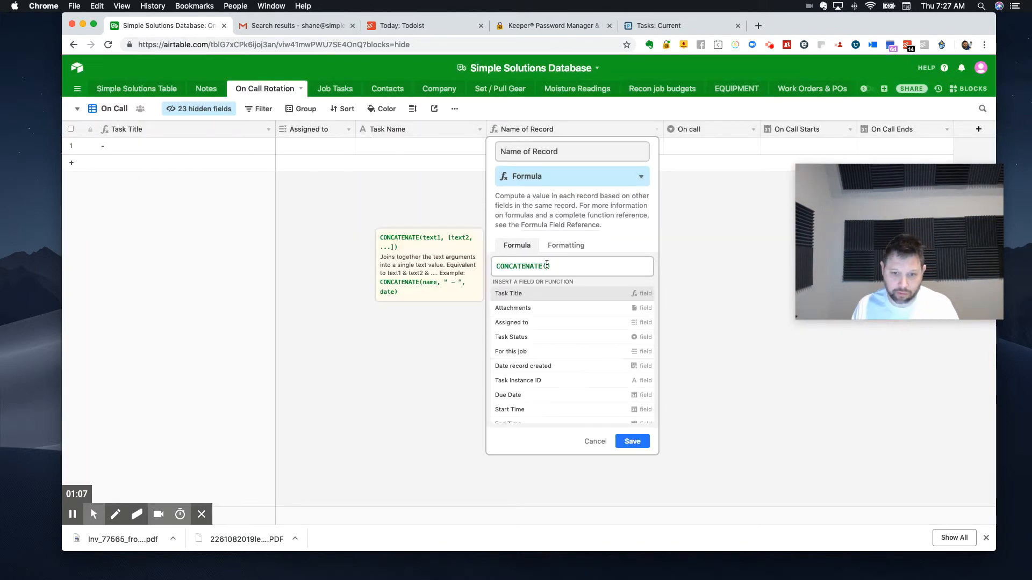
text(add)
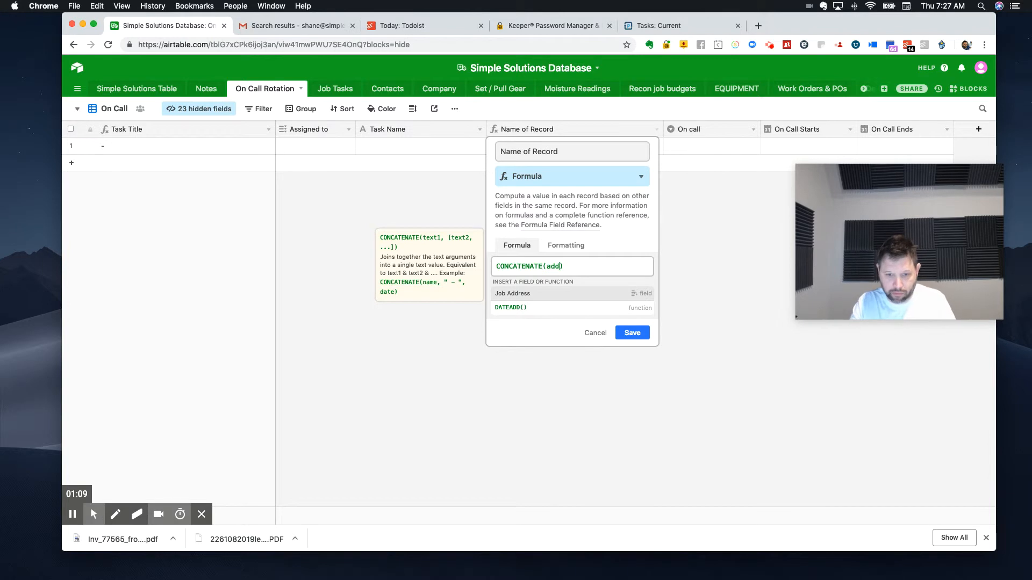
key(BackSpace)
text(ss)
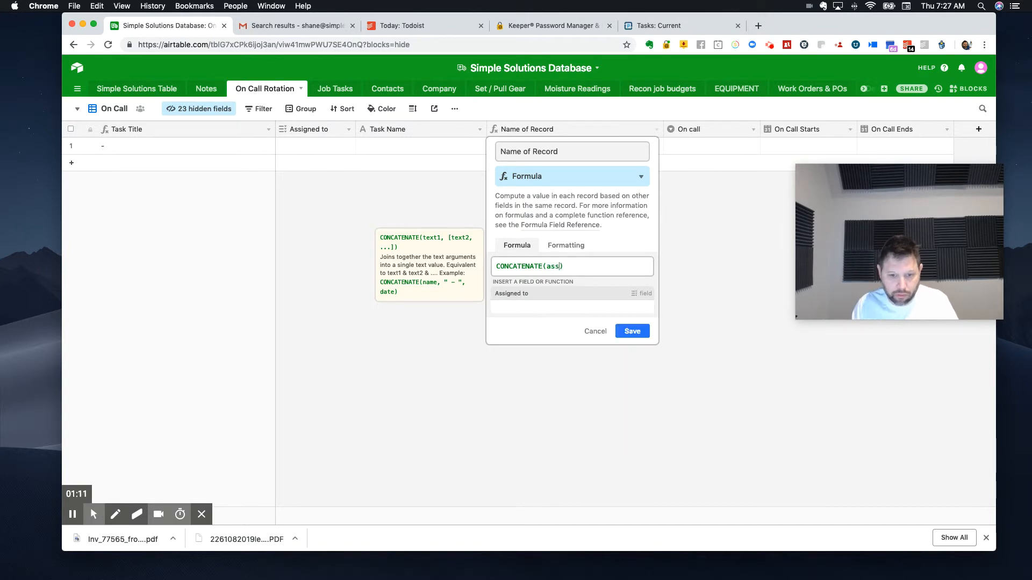
click(519, 293)
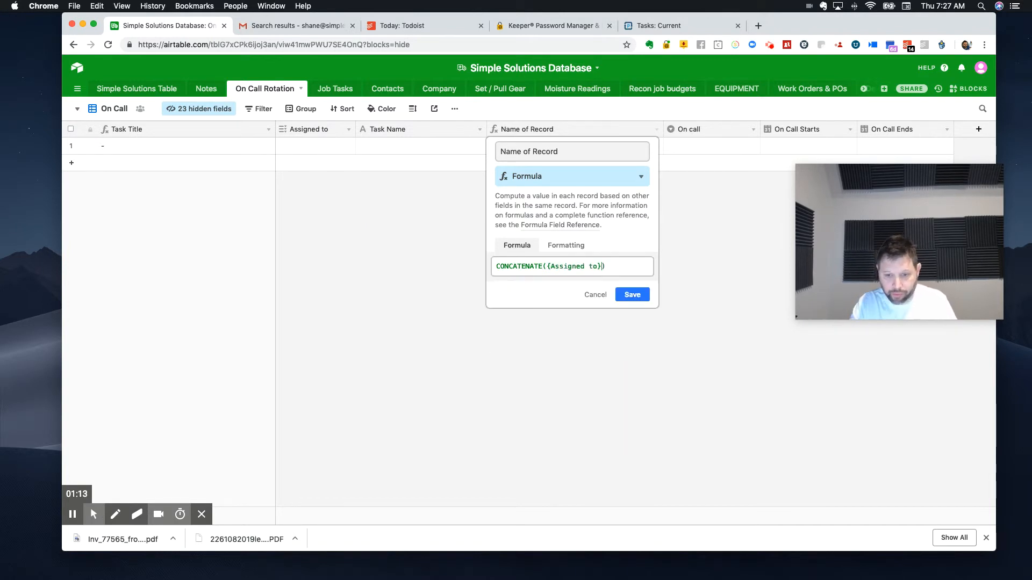
Step: Add a " - " separator and the On call field to the formula, and try to save it
text(")
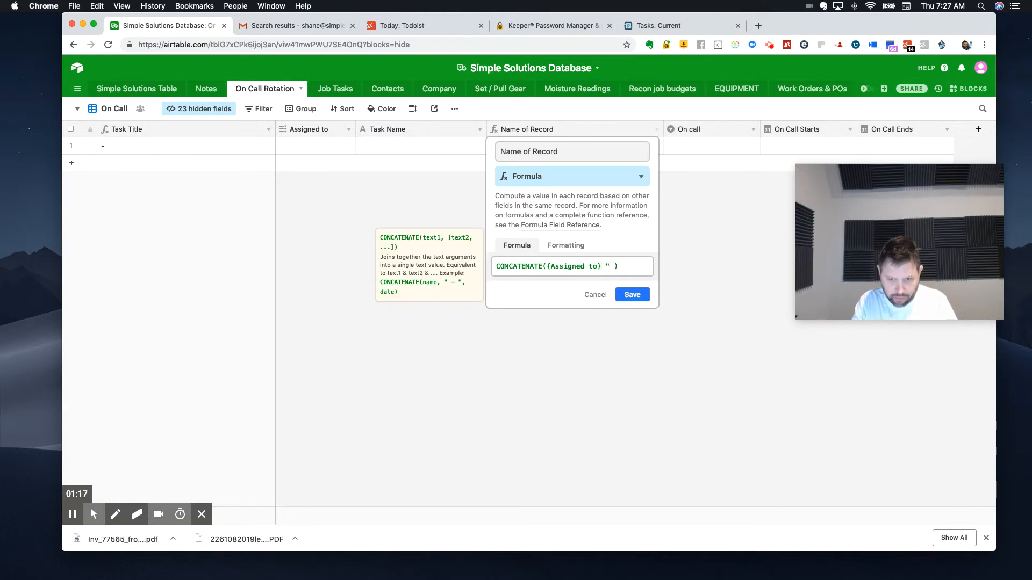
text( - ")
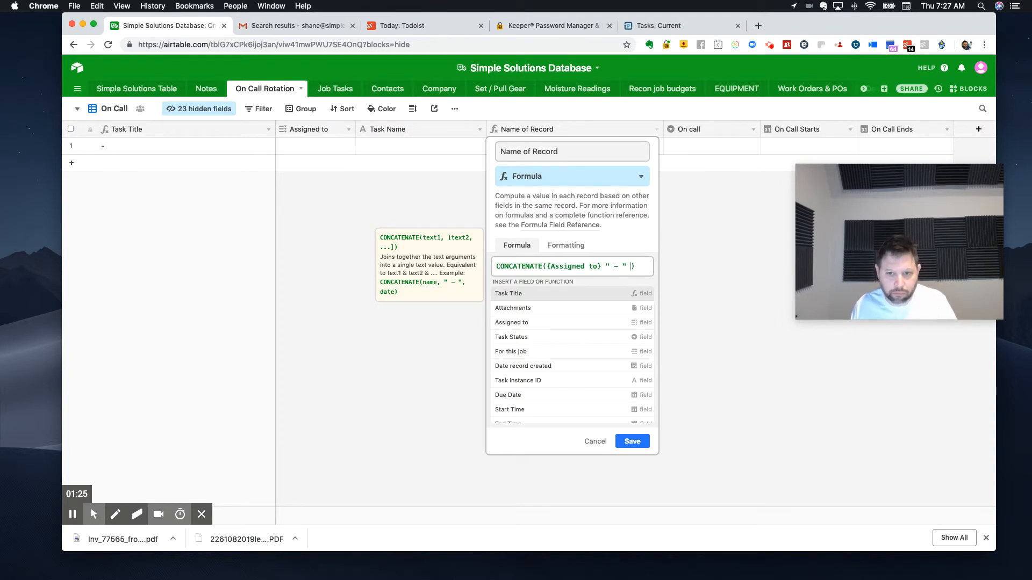
text(on)
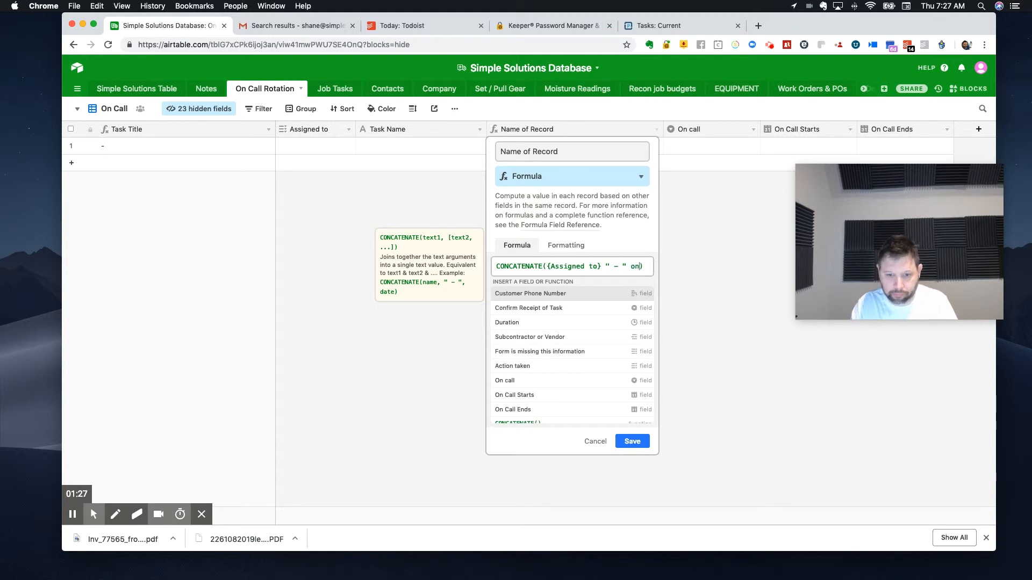
text( ca)
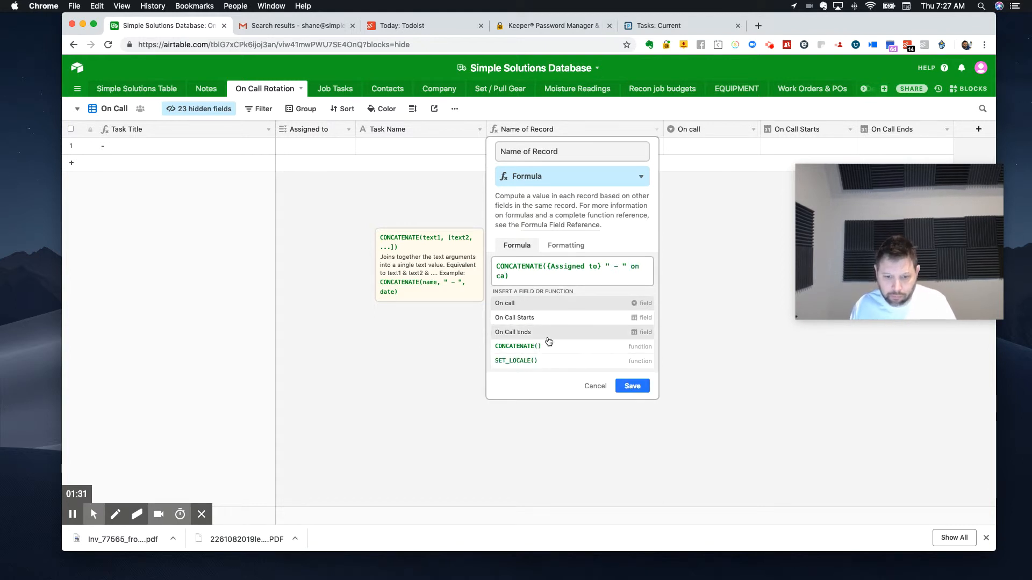
click(511, 305)
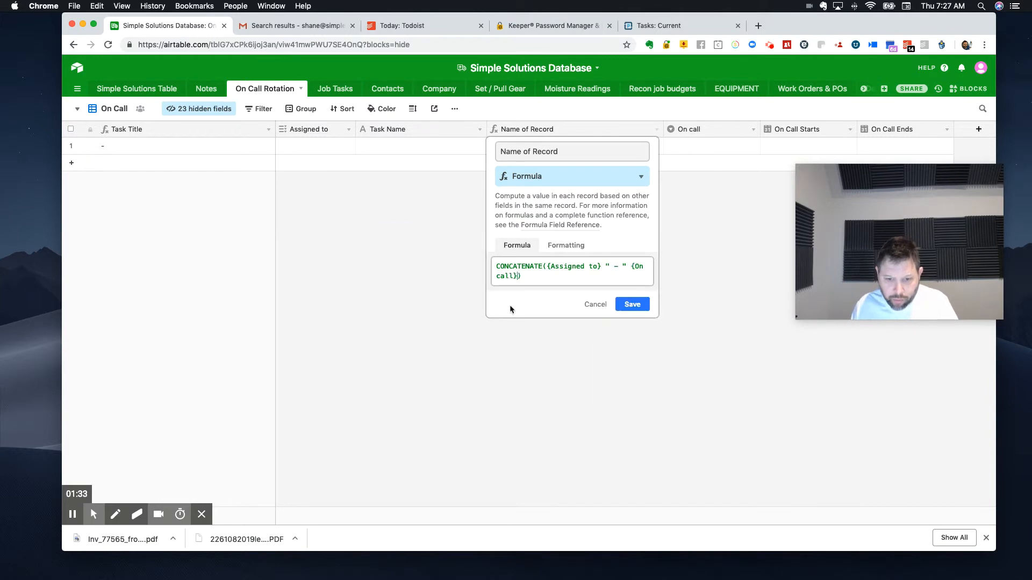
click(638, 312)
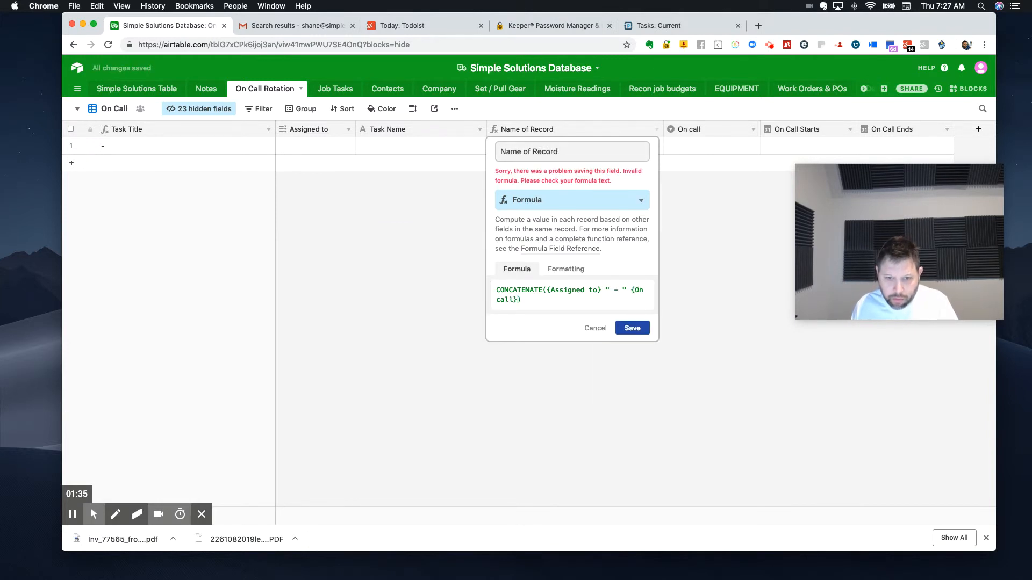
click(702, 312)
click(614, 314)
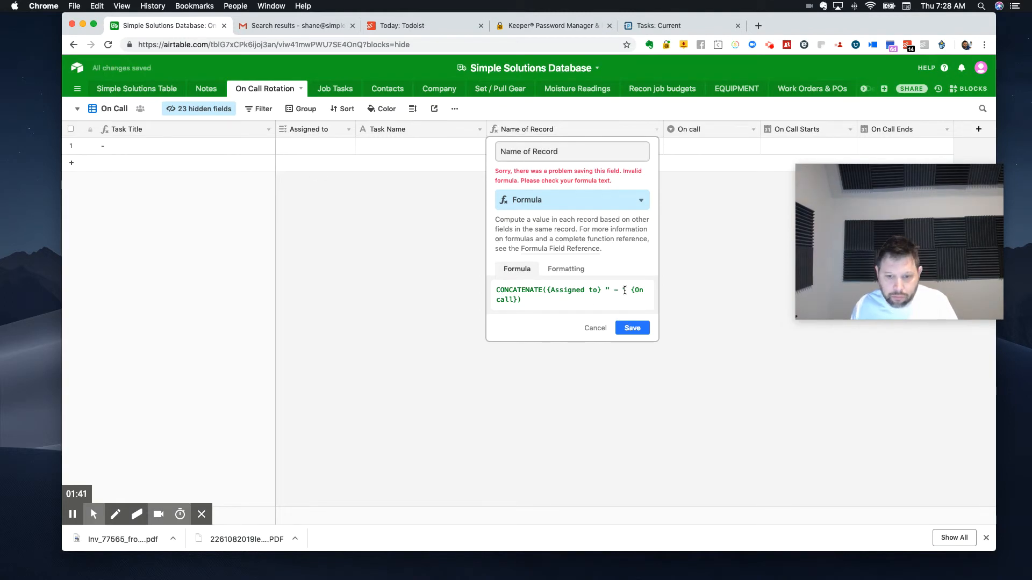
Step: Insert a comma after the " - " separator in the formula and try to save it again
click(627, 291)
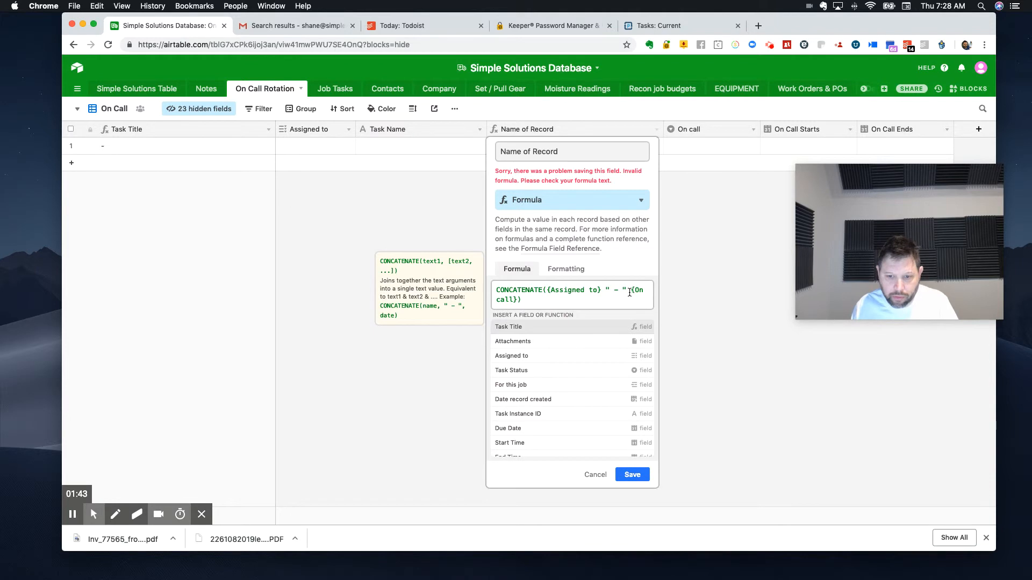
text(,)
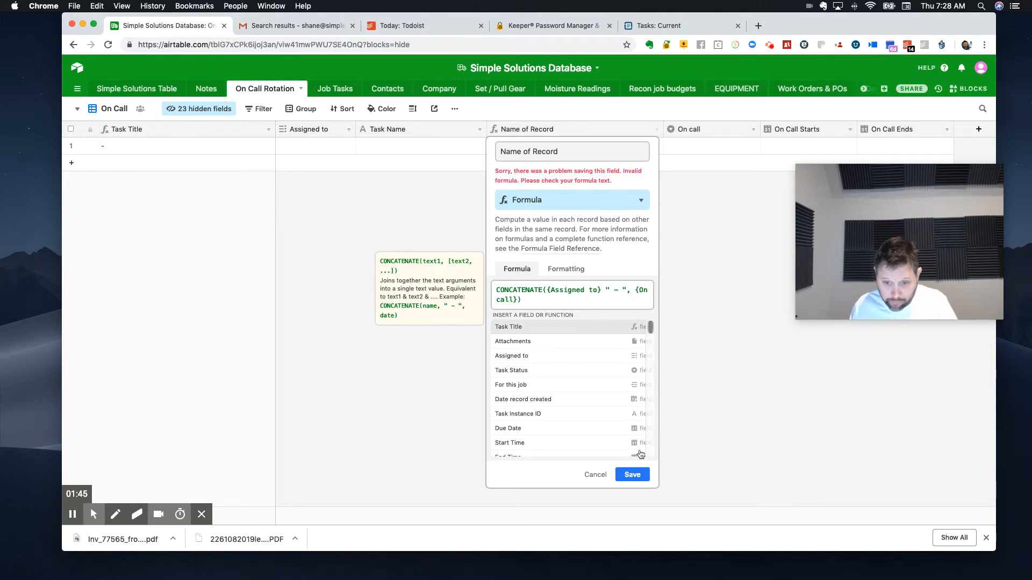
click(627, 475)
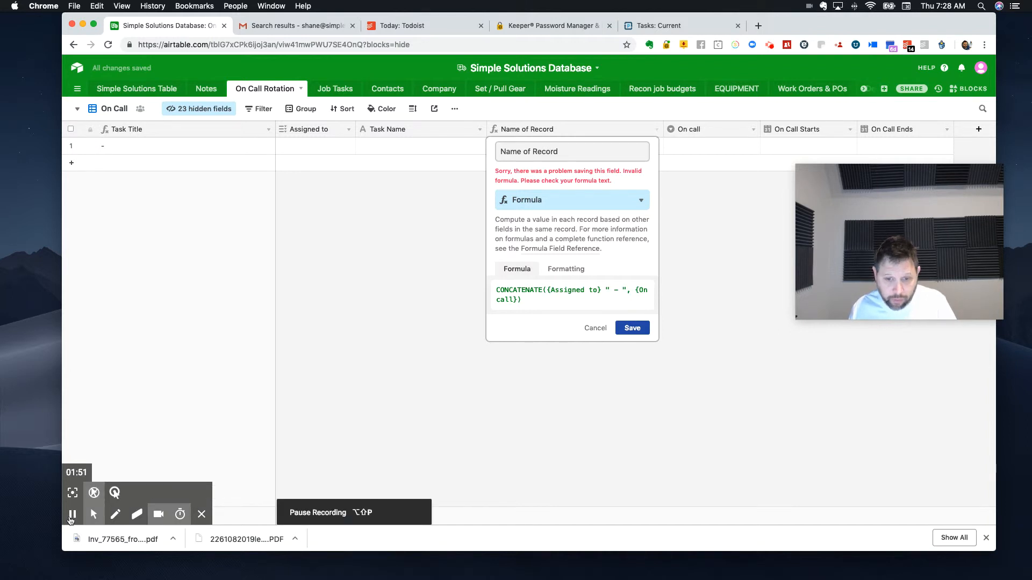
click(72, 514)
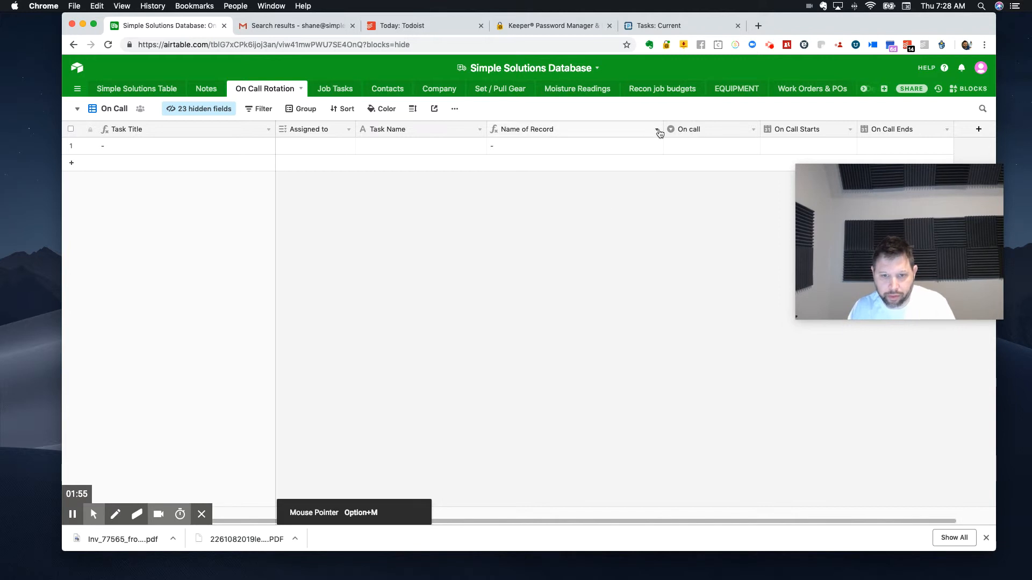
Step: Reopen the Name of Record formula and replace {Task Name} with the {Assigned to} field
click(657, 131)
click(569, 146)
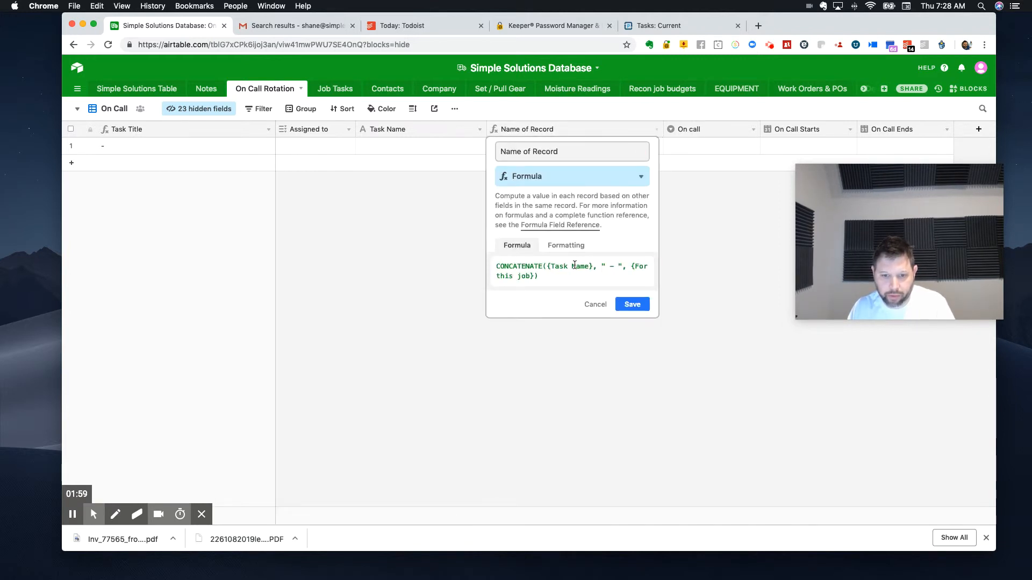
drag(592, 266, 547, 266)
text(ass)
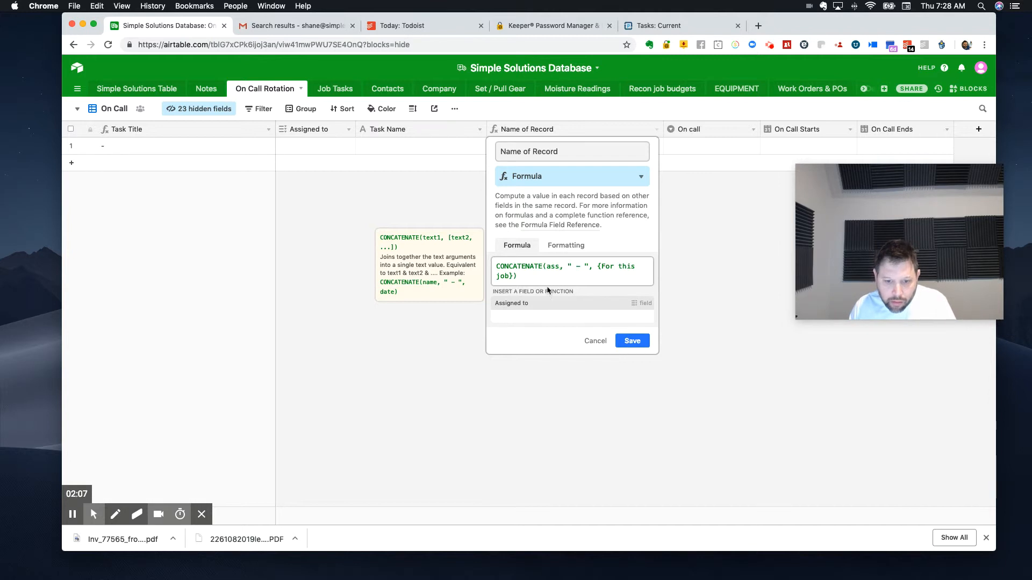
click(539, 305)
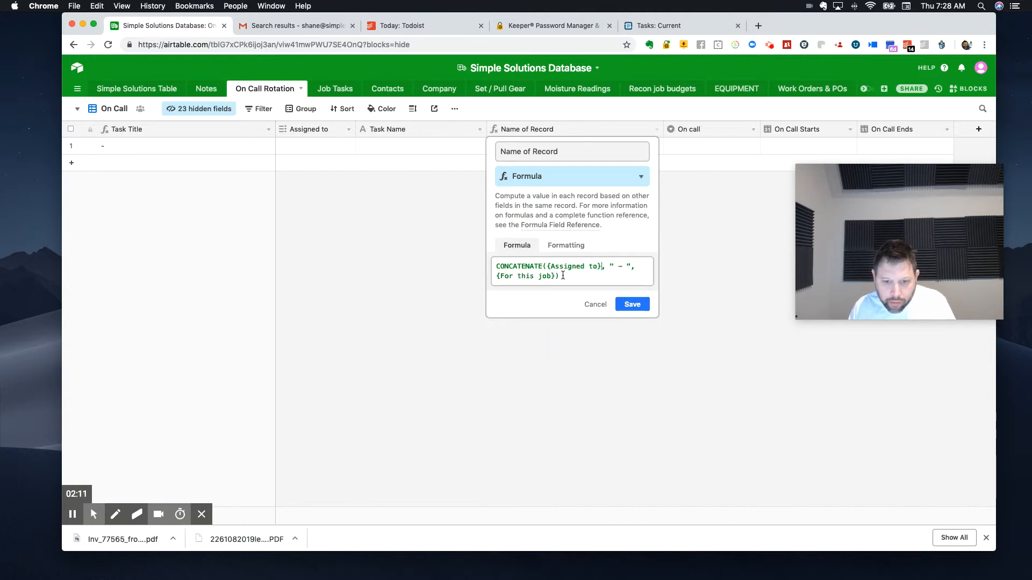
Step: Replace {For this job} with the {On call} field in the Name of Record formula and save it
drag(555, 276, 495, 278)
click(521, 148)
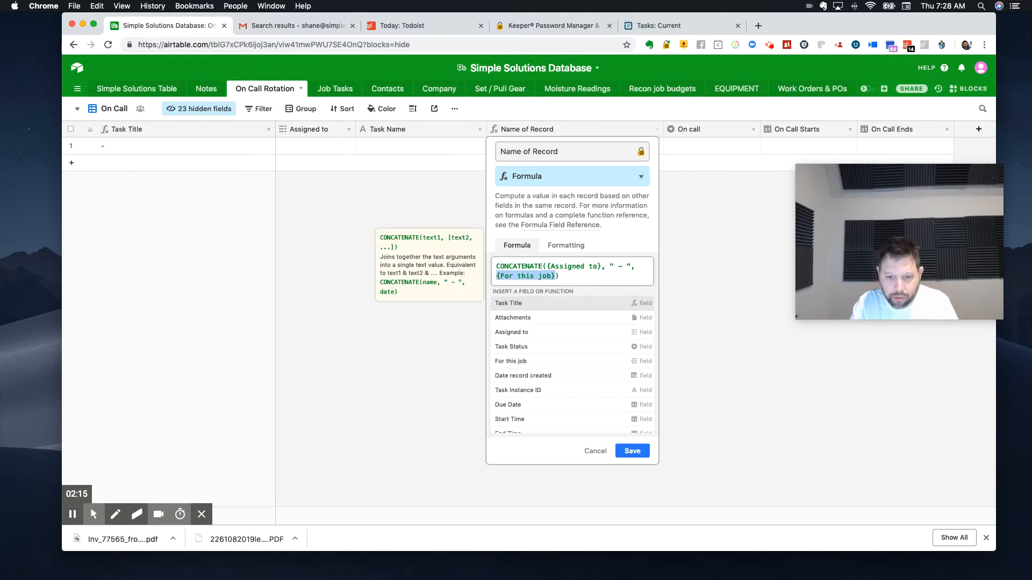
text(onc)
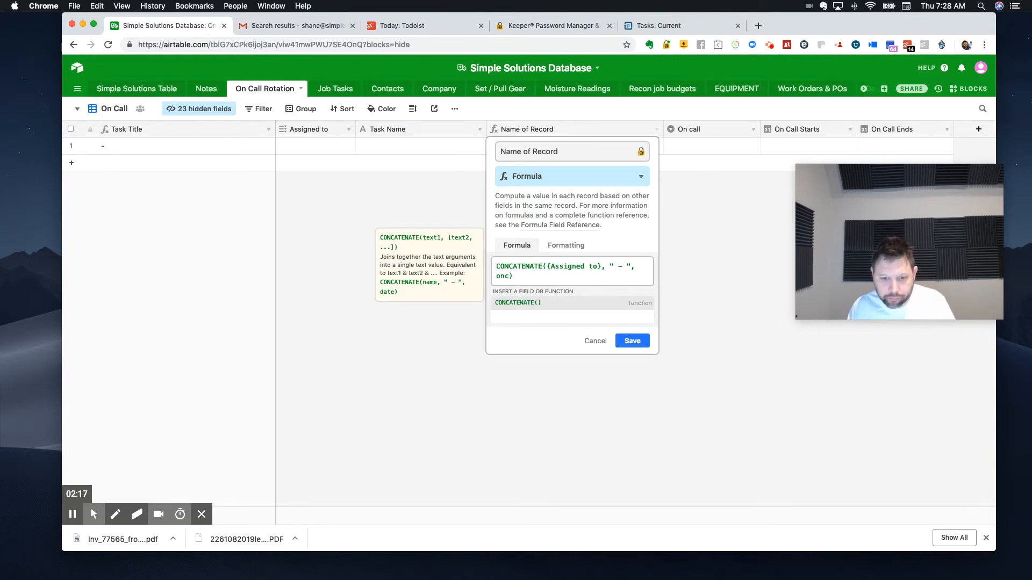
key(BackSpace)
text(call})
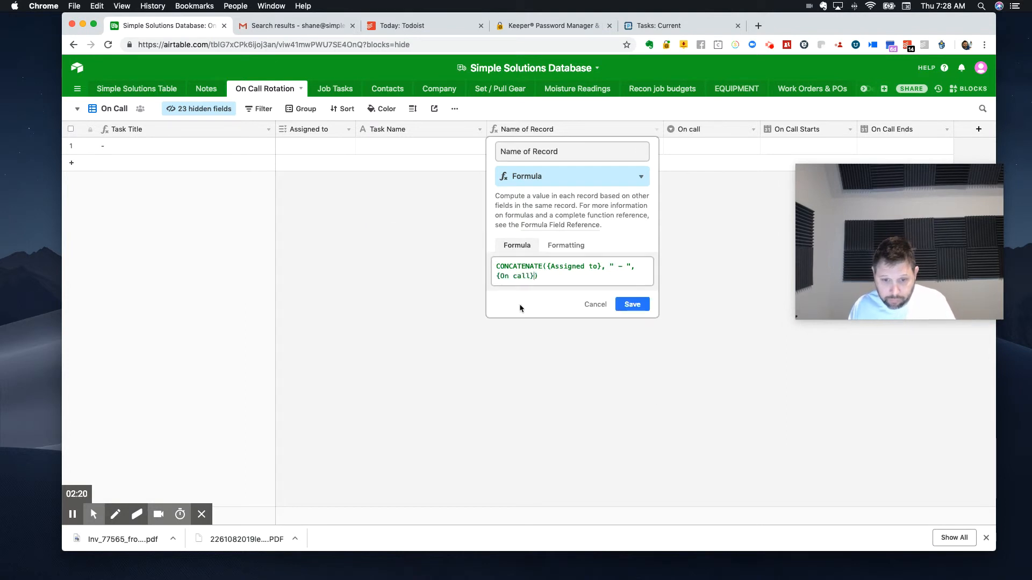
click(519, 304)
click(630, 304)
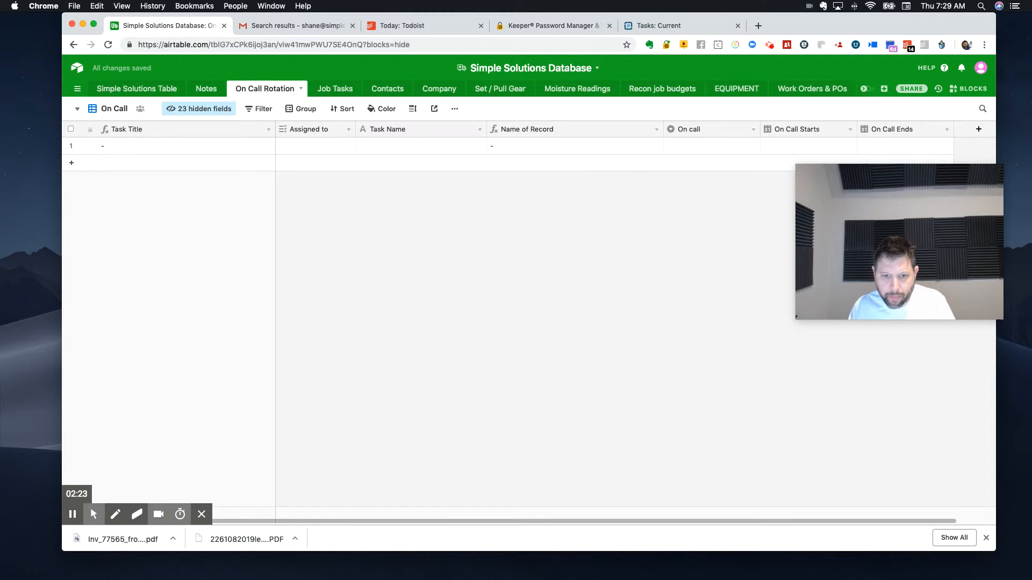
Step: Assign the first record to the third person among the Assigned to options and set On call to Phones
click(302, 147)
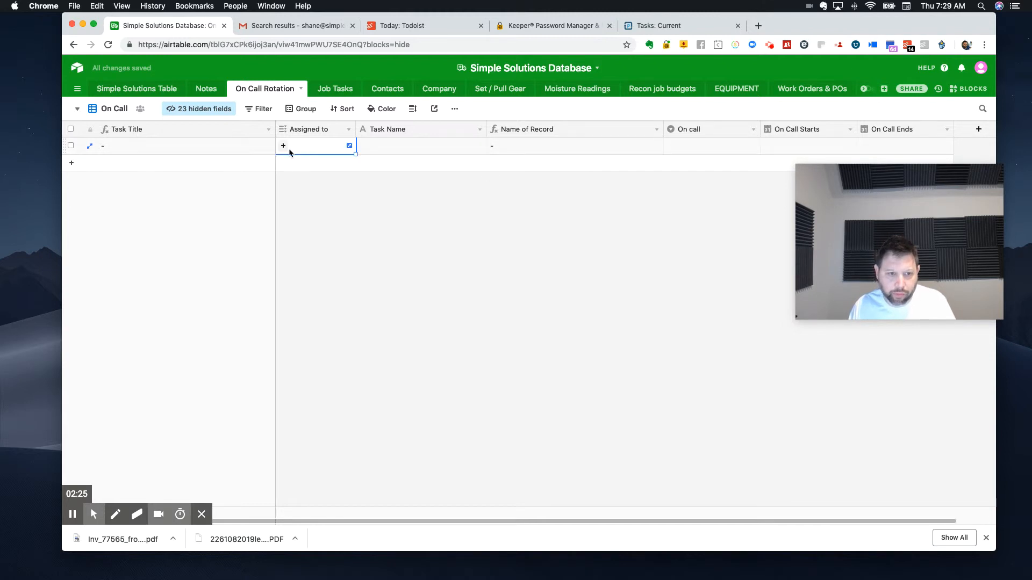
click(284, 146)
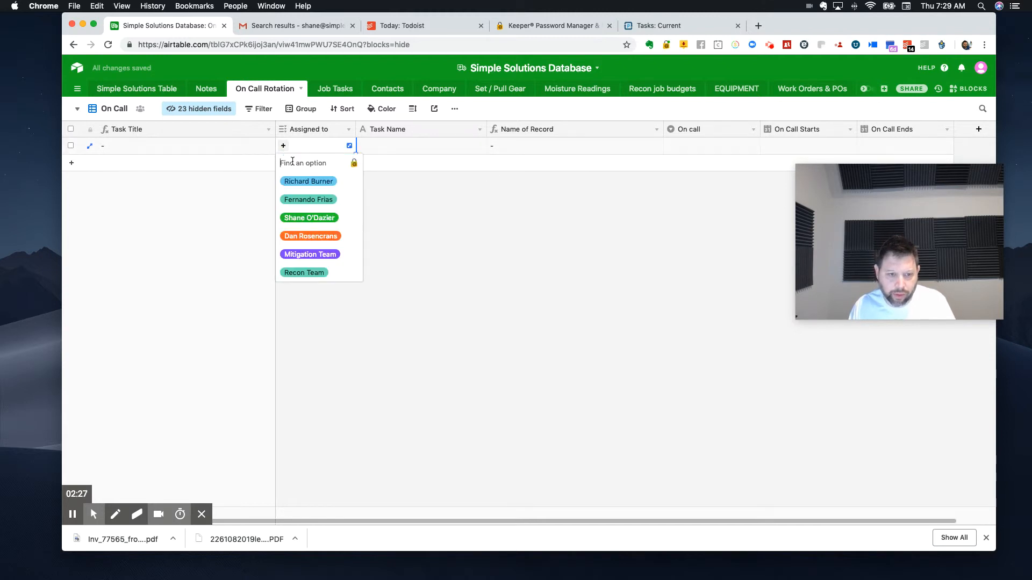
click(309, 218)
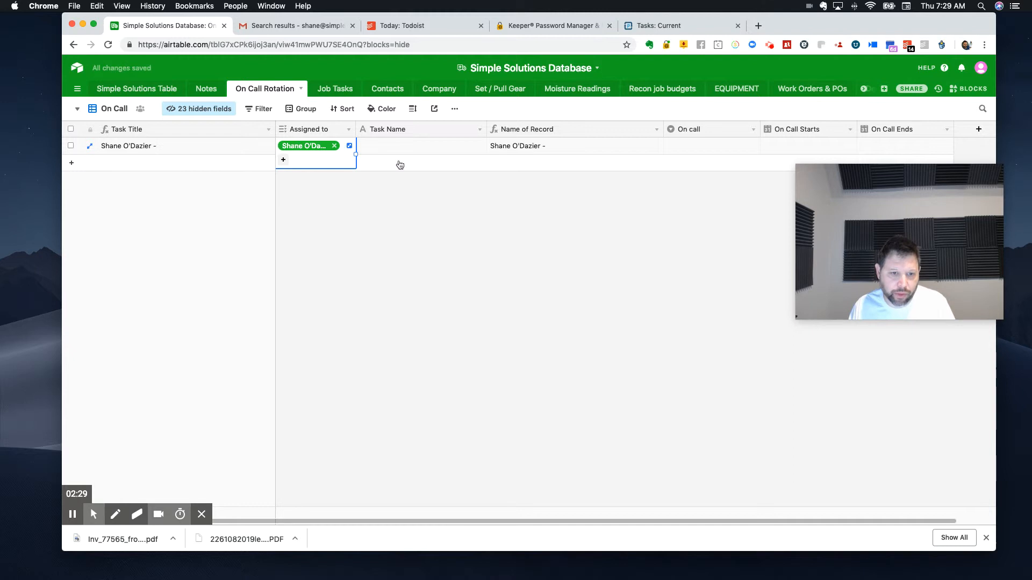
click(723, 148)
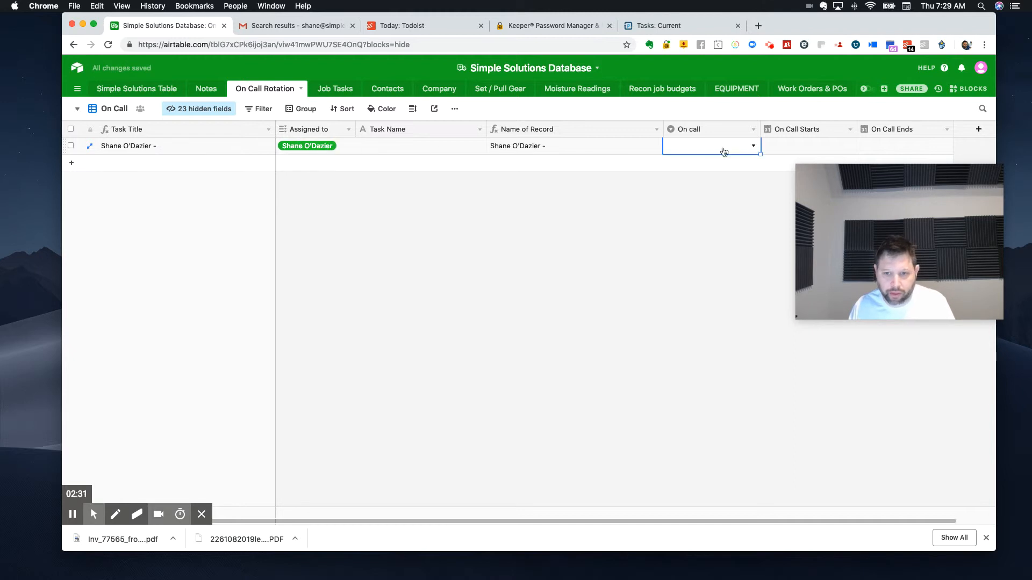
click(715, 152)
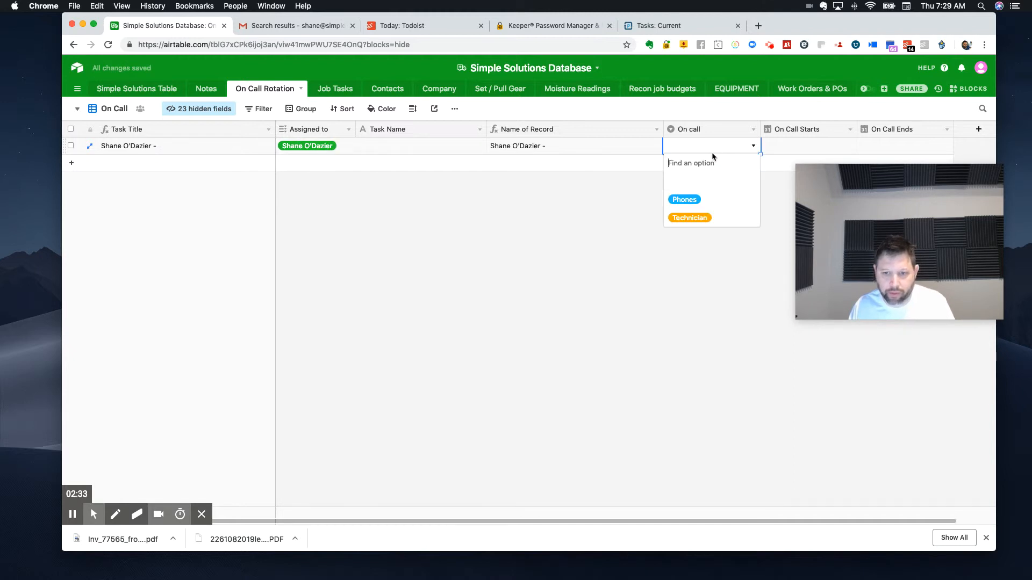
click(685, 198)
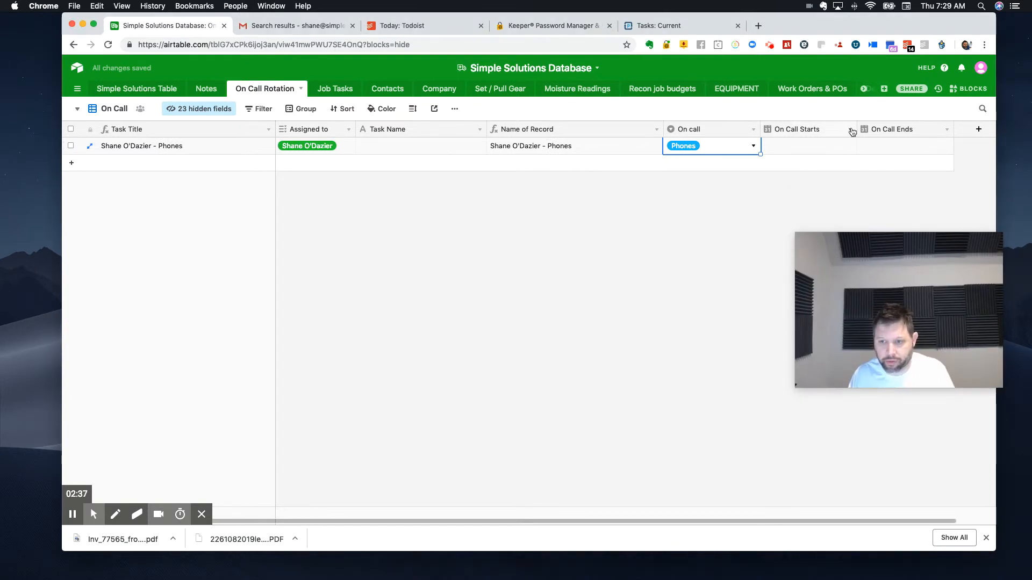
Step: Set the first record's On Call Starts date to 3/22/2019 and its On Call Ends date to 3/29/2019
click(849, 130)
click(706, 219)
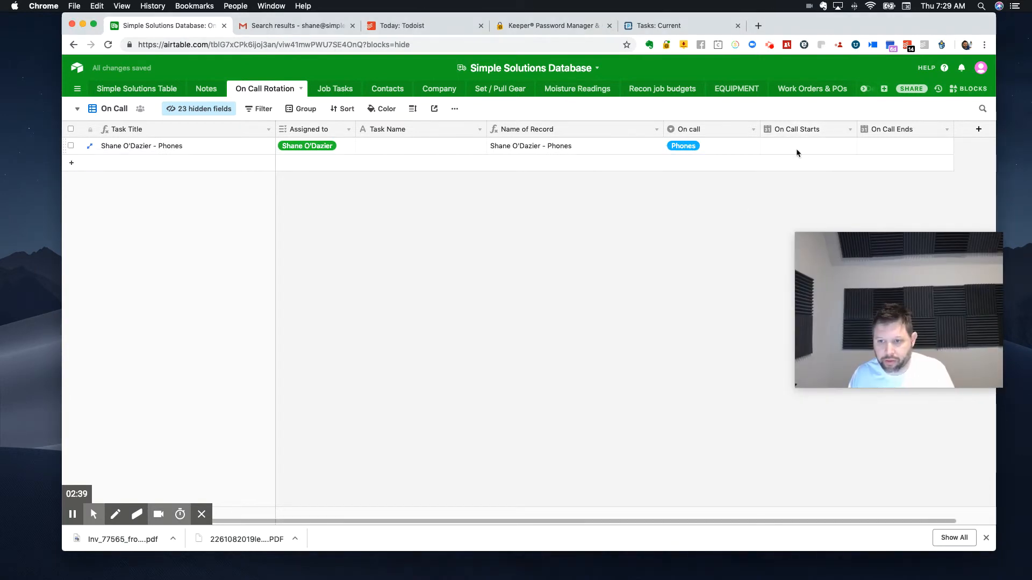
click(798, 152)
click(797, 153)
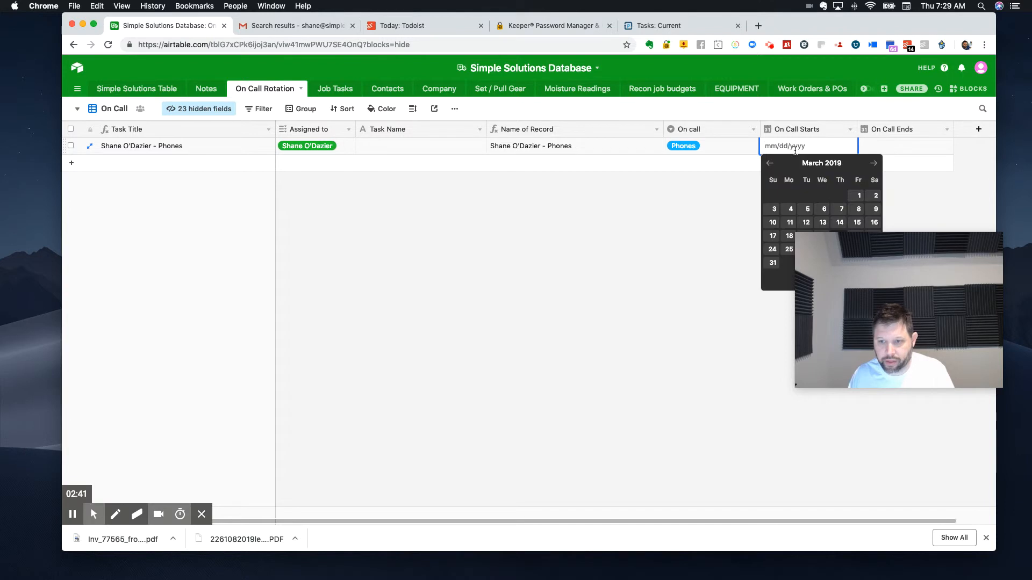
key(Escape)
click(846, 151)
click(812, 151)
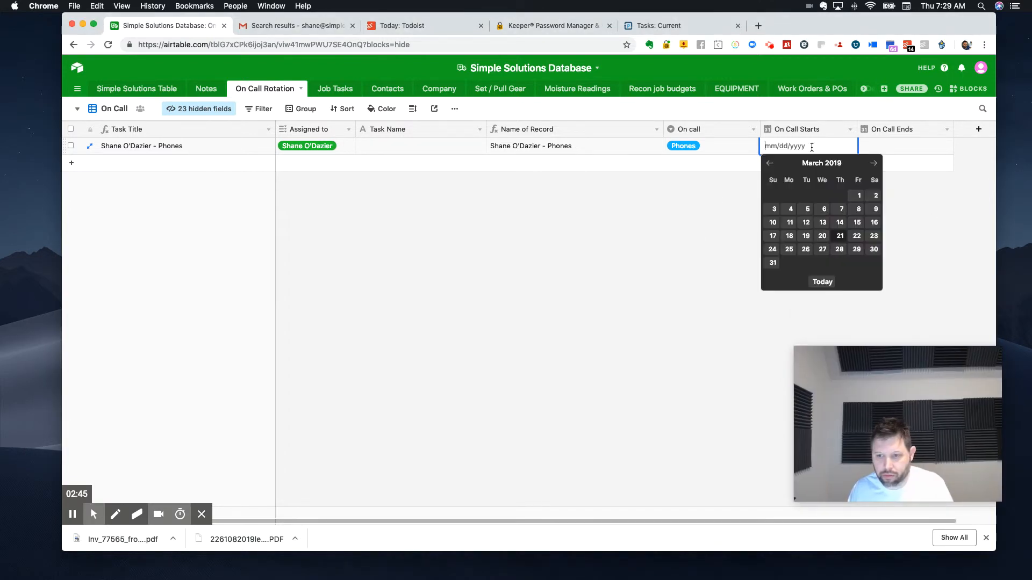
click(855, 242)
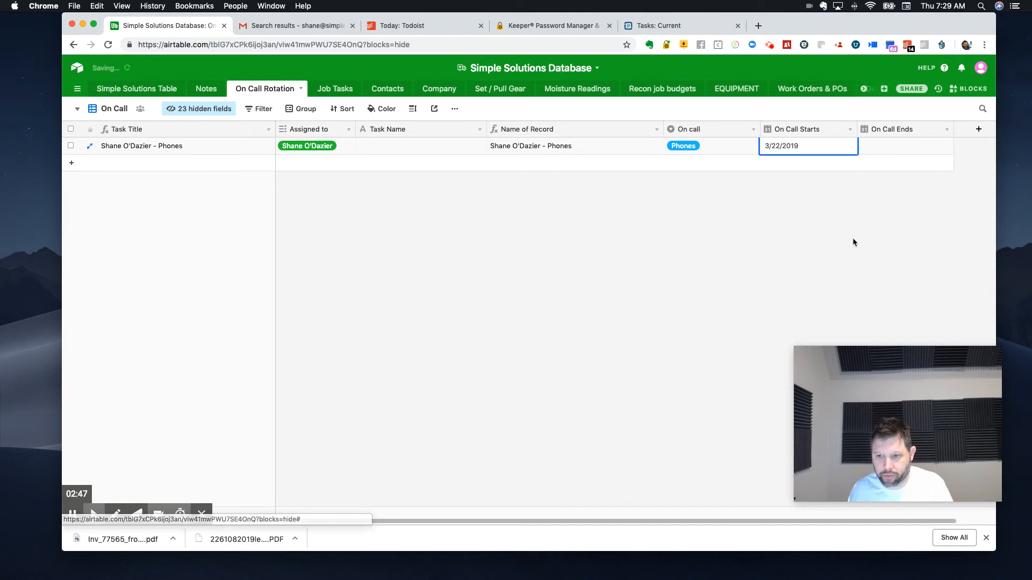
double_click(891, 151)
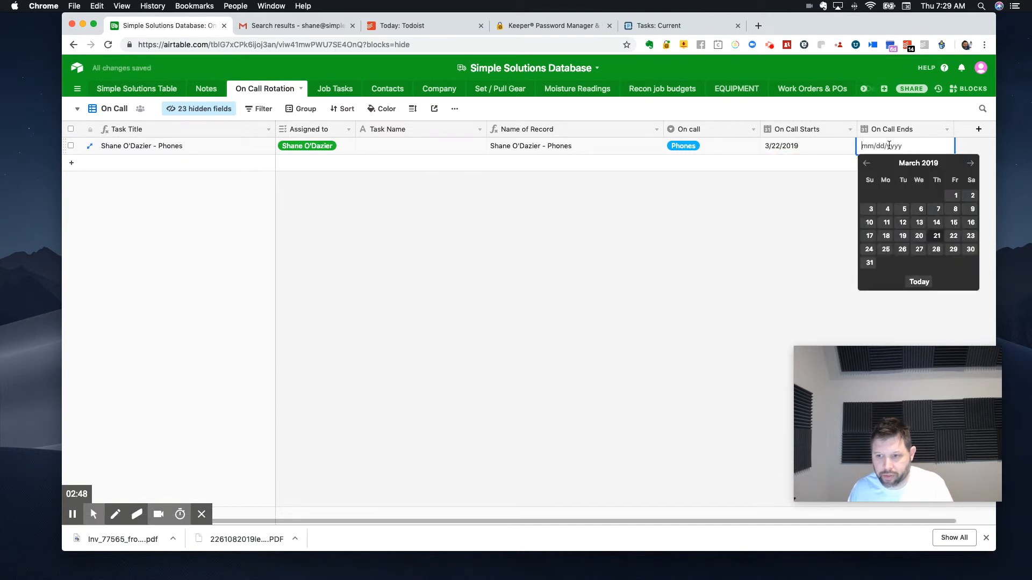
click(953, 249)
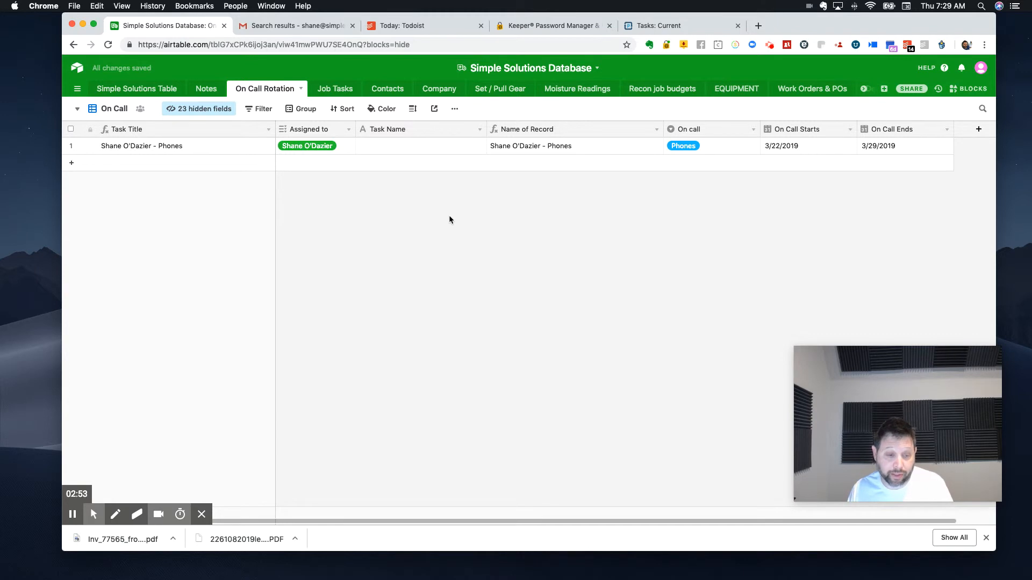
Step: Switch to the On Call Rotation calendar view to see the scheduled record
click(106, 112)
scroll(143, 220, down, 1)
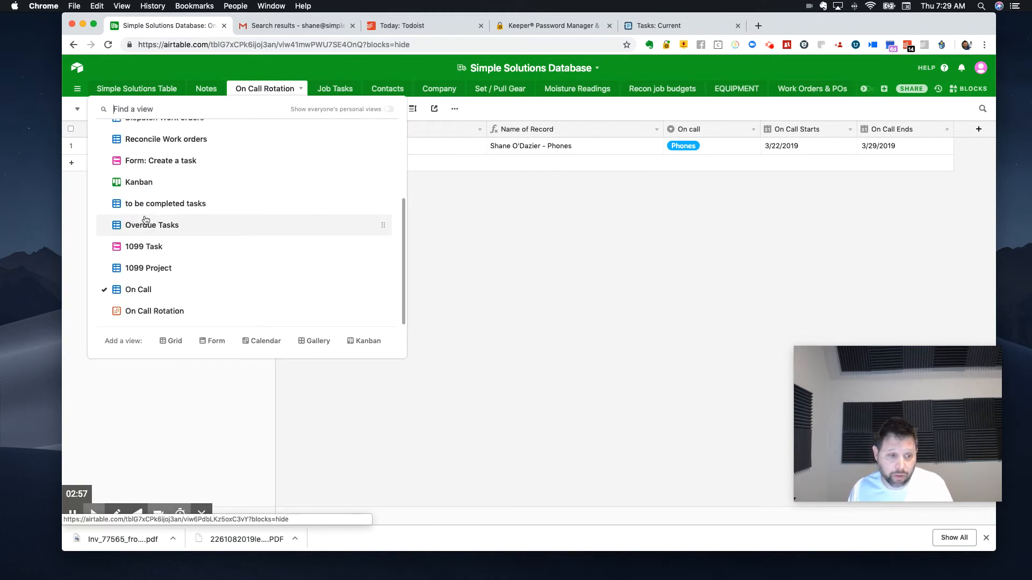
click(154, 313)
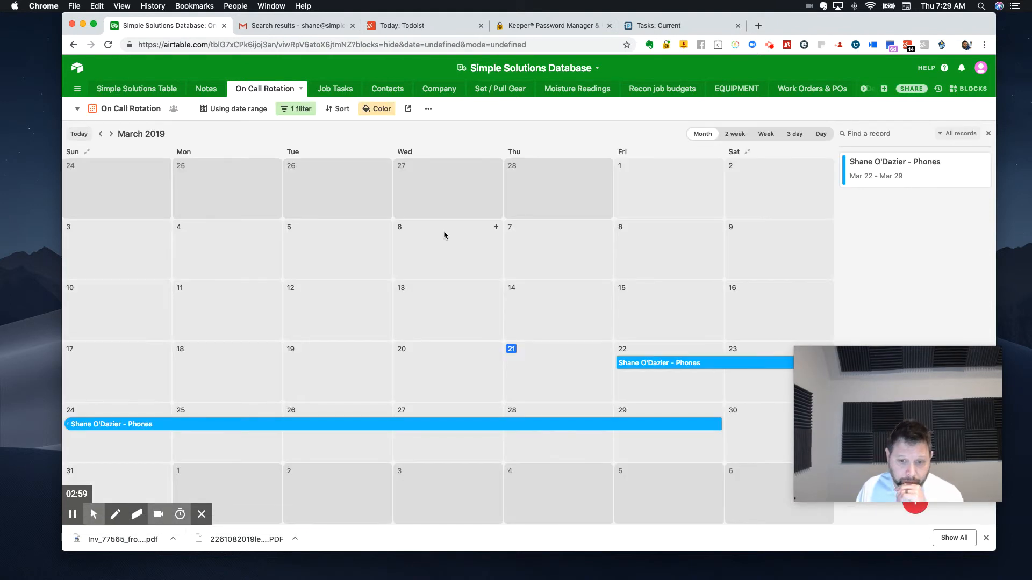
drag(924, 290, 209, 151)
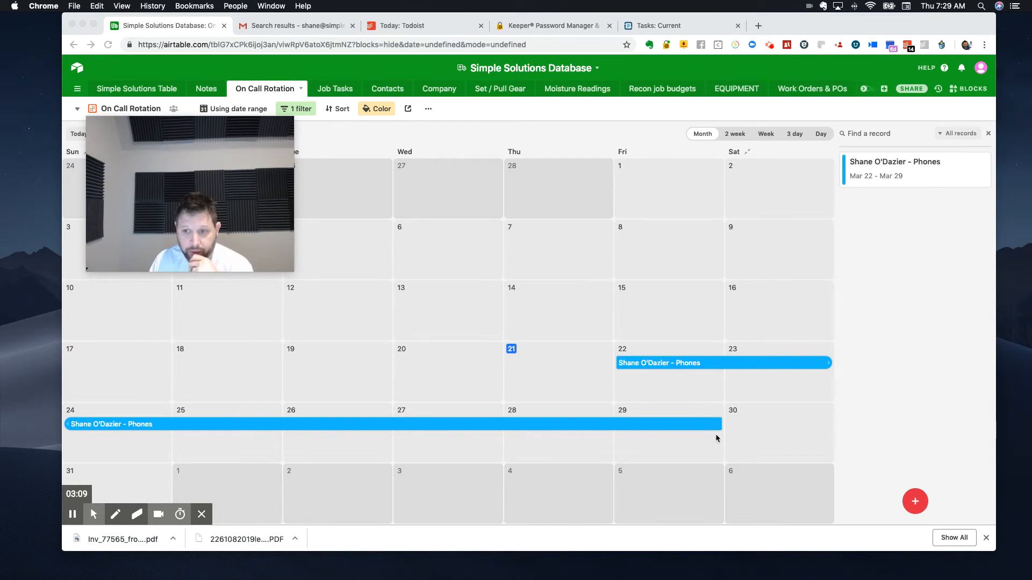
Step: Create a new record from the calendar, assign it to the second person among the options, review its fields and close it
click(916, 493)
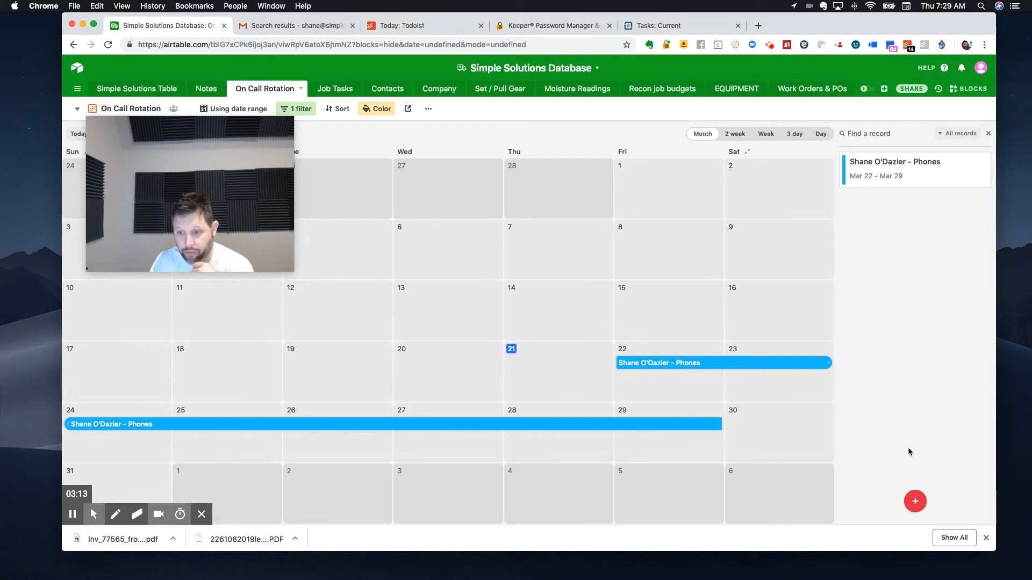
click(917, 504)
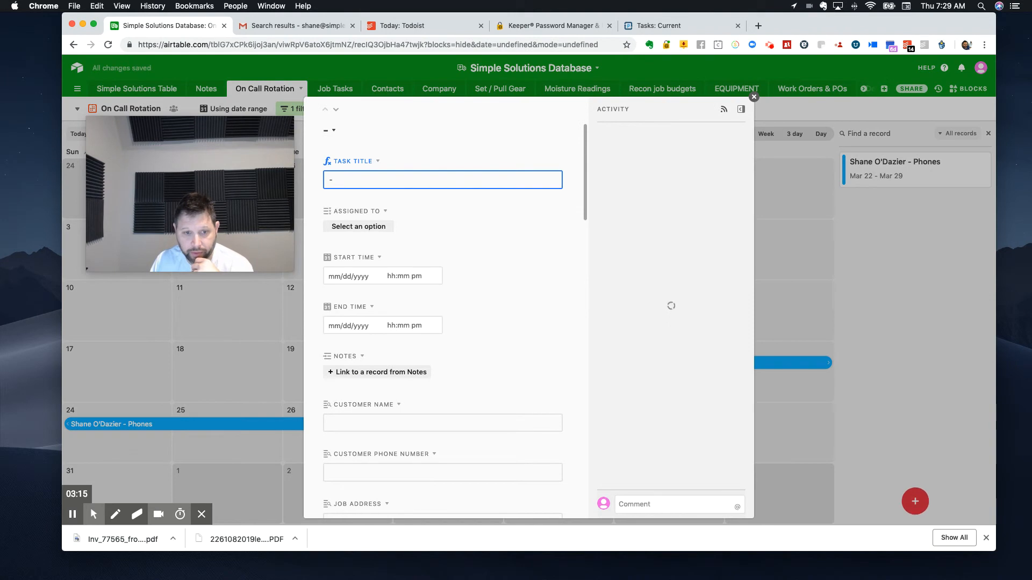
click(360, 226)
click(368, 268)
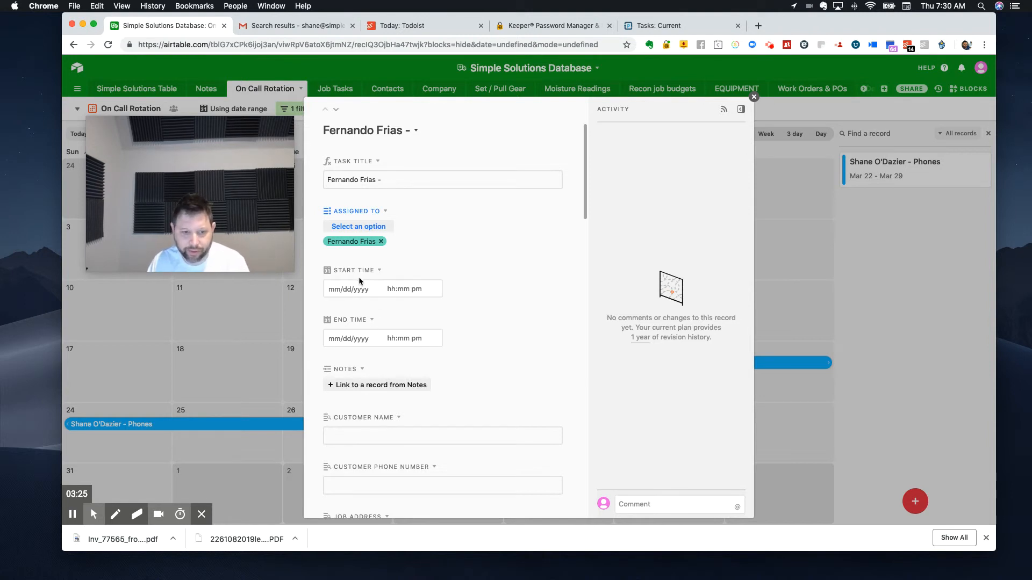
scroll(360, 283, down, 3)
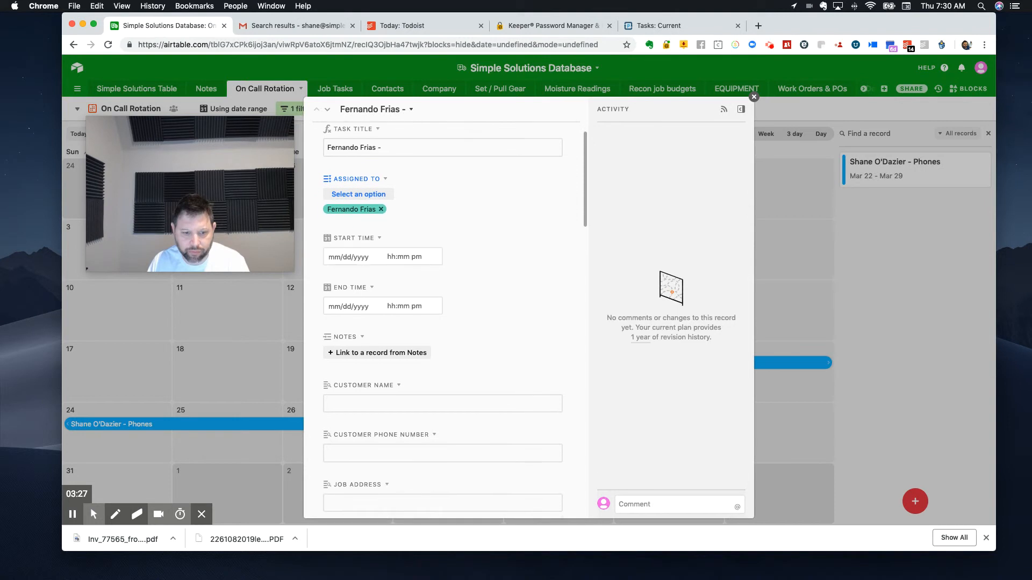
scroll(446, 317, down, 15)
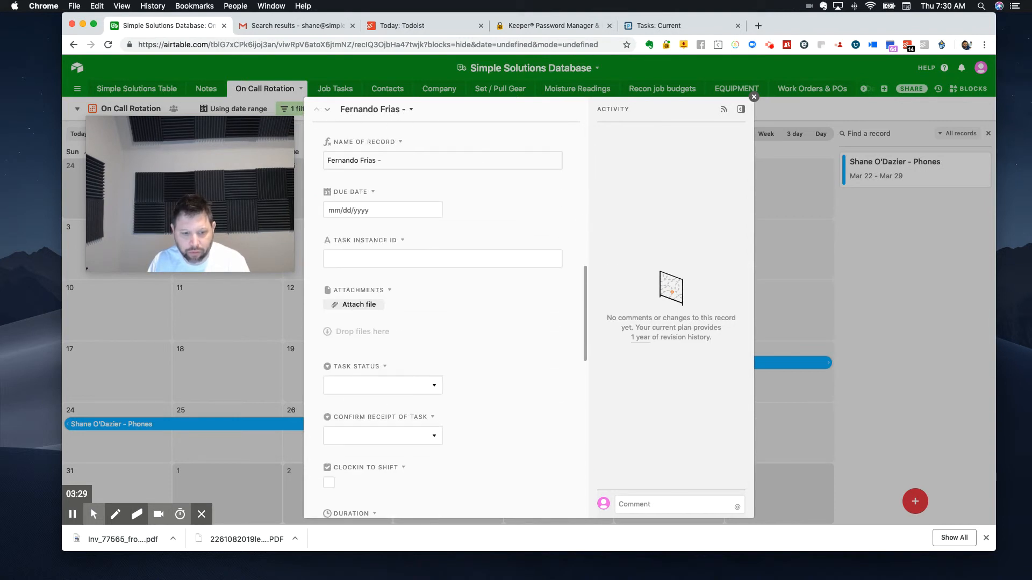
scroll(446, 317, down, 2)
scroll(454, 319, up, 20)
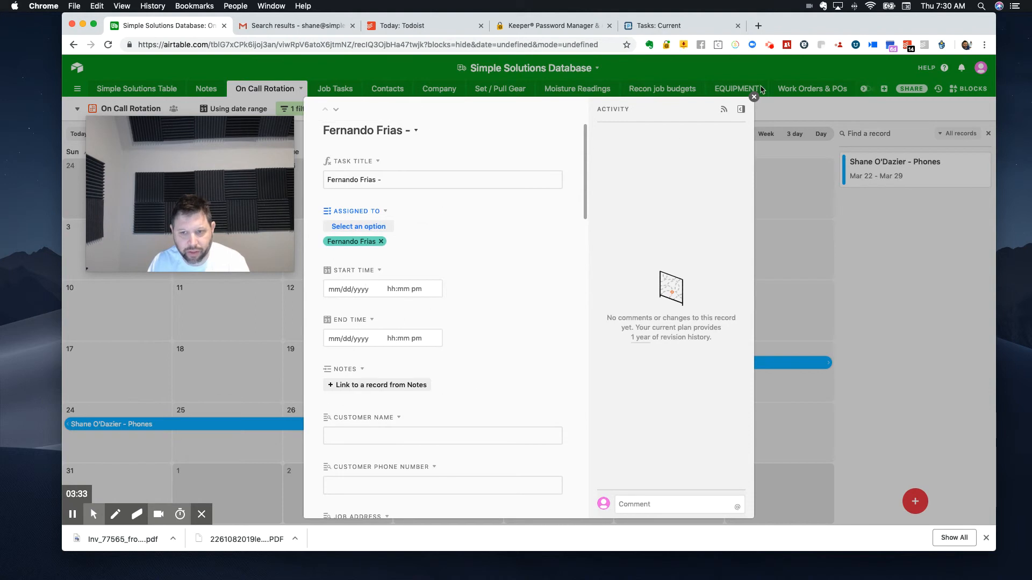
click(755, 97)
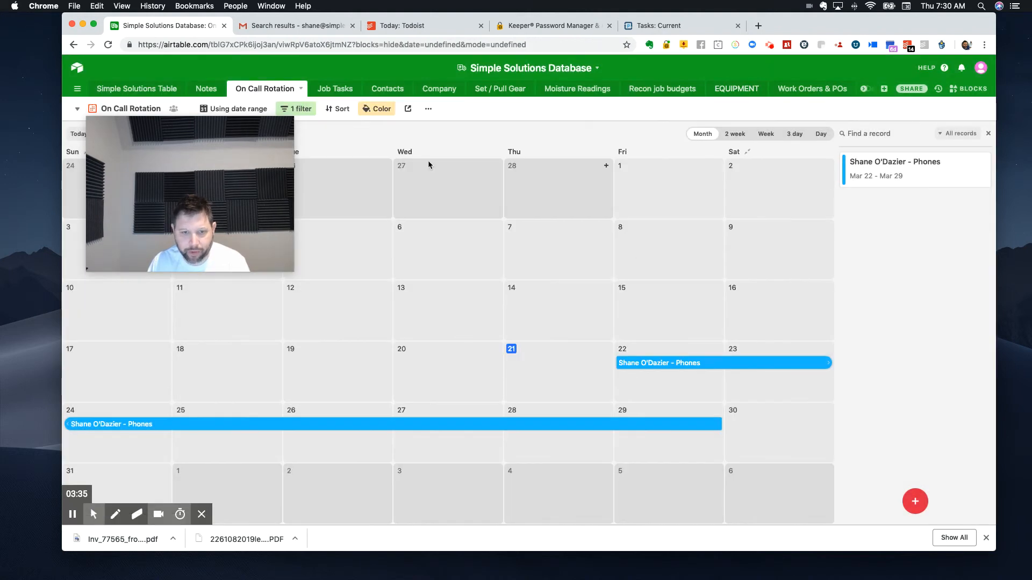
Step: Return to the On Call grid view of the On Call Rotation table
drag(232, 118, 214, 192)
click(139, 114)
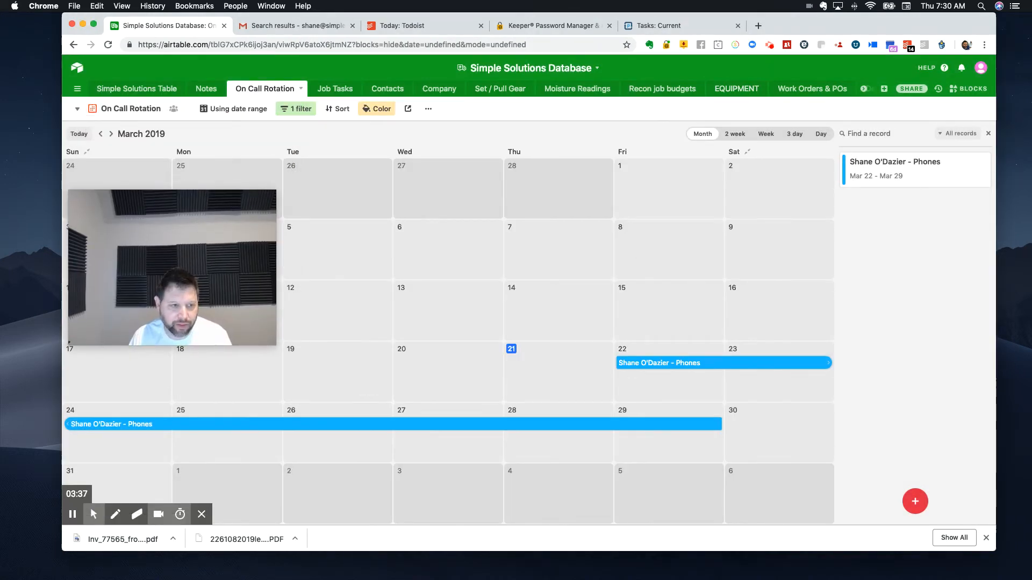
click(145, 108)
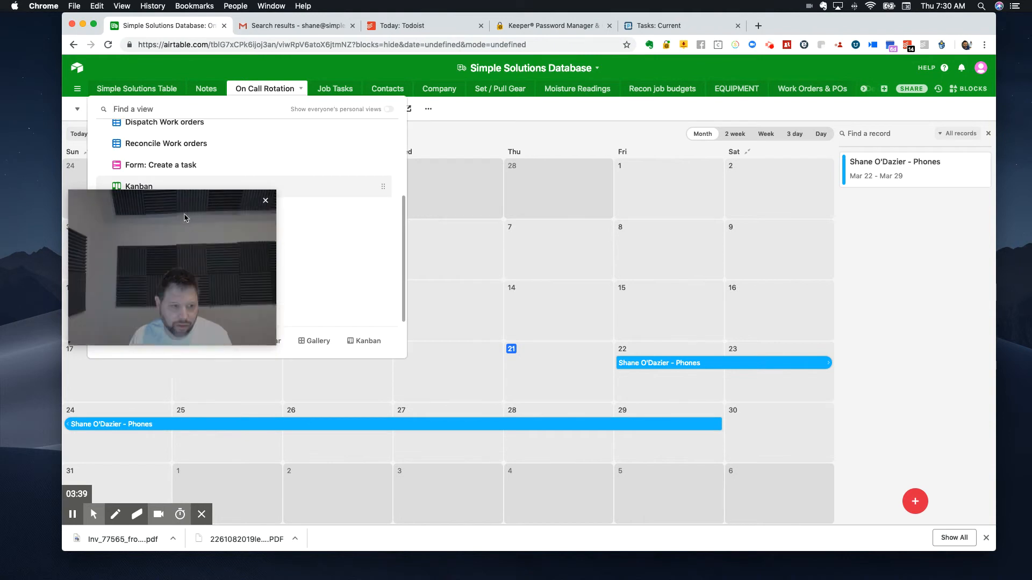
drag(208, 217, 917, 236)
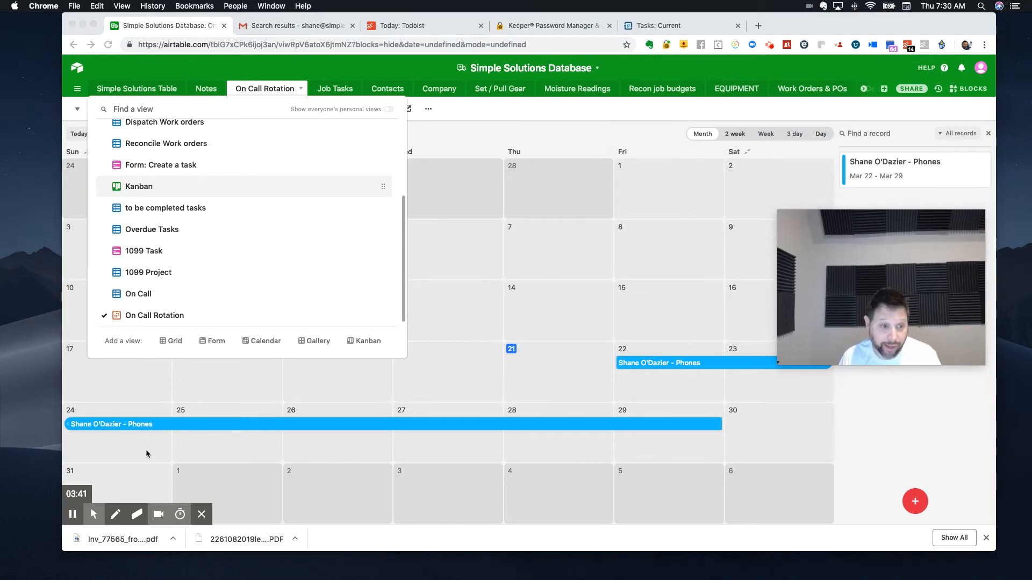
click(134, 296)
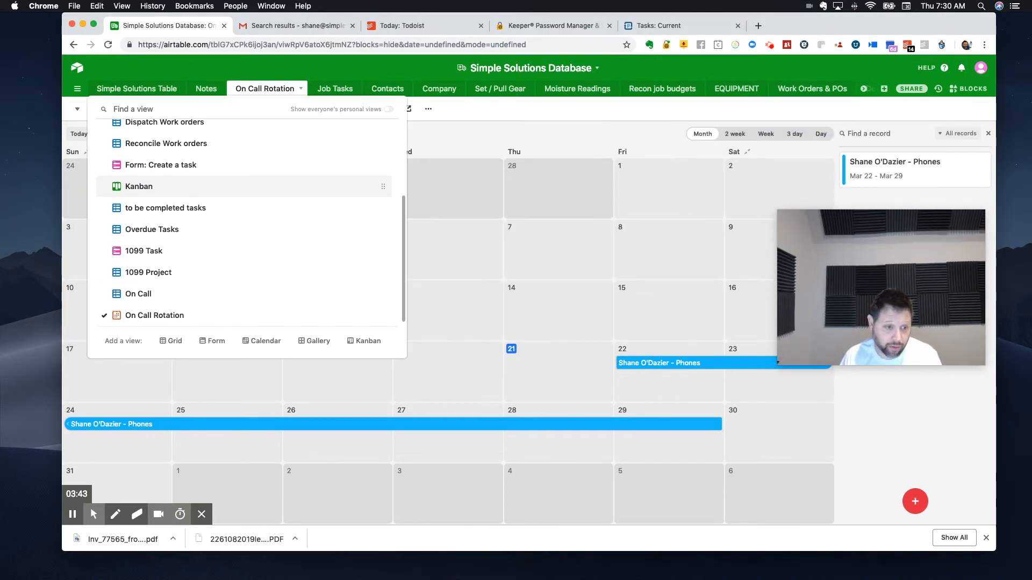
click(134, 294)
drag(860, 320, 867, 401)
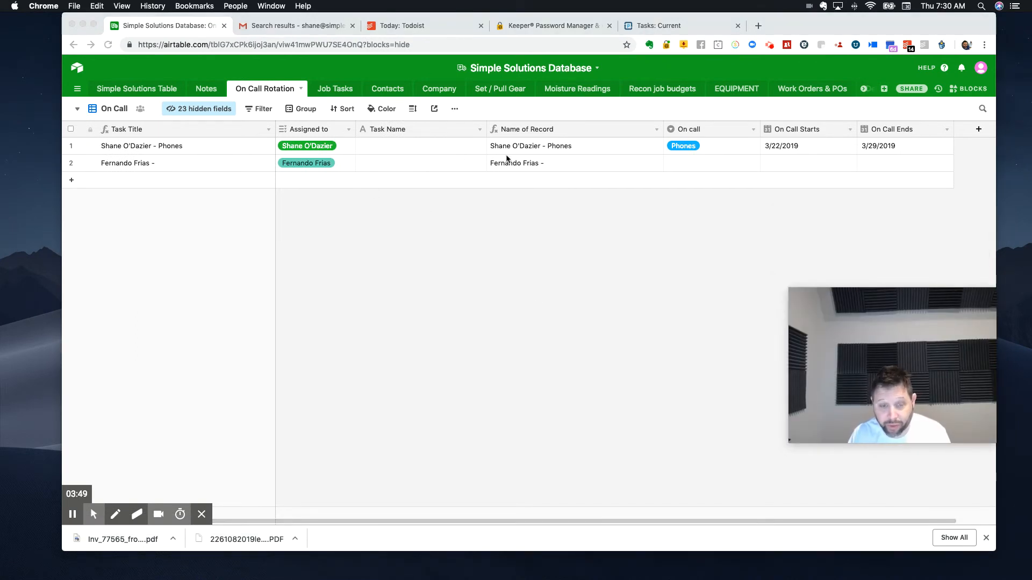
Step: Hide the Task Name field in the On Call grid view
click(204, 113)
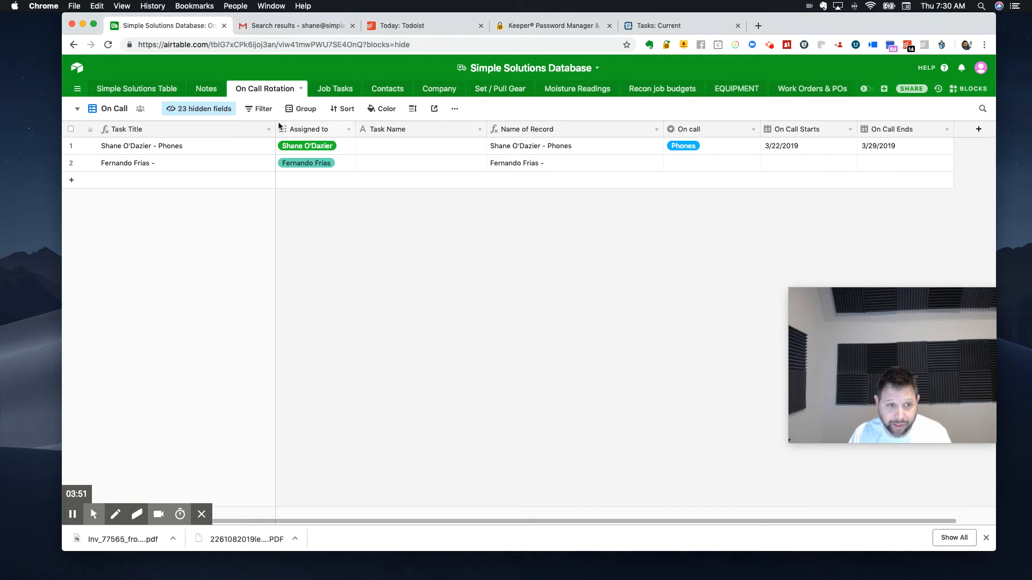
click(205, 114)
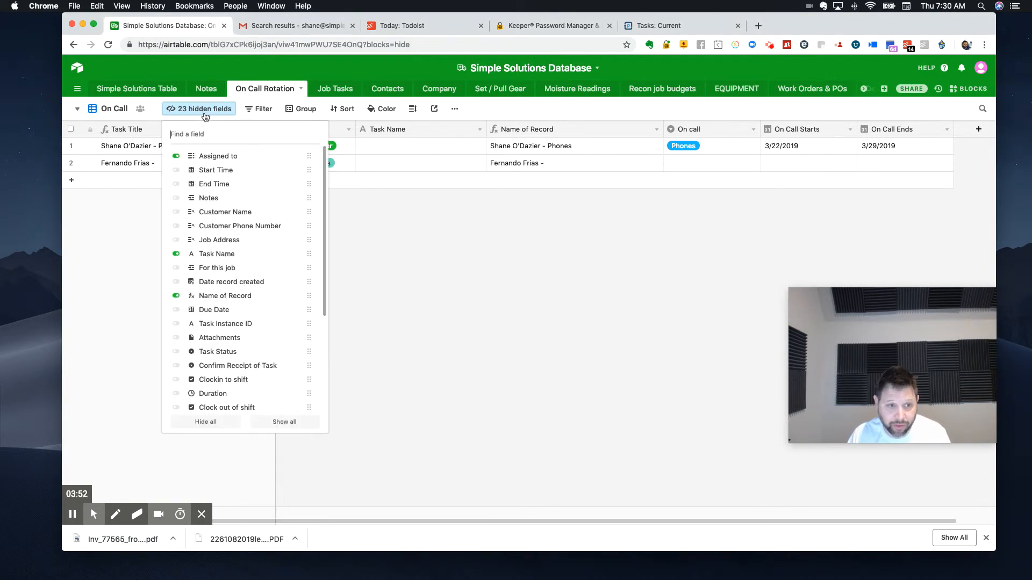
click(175, 254)
click(422, 289)
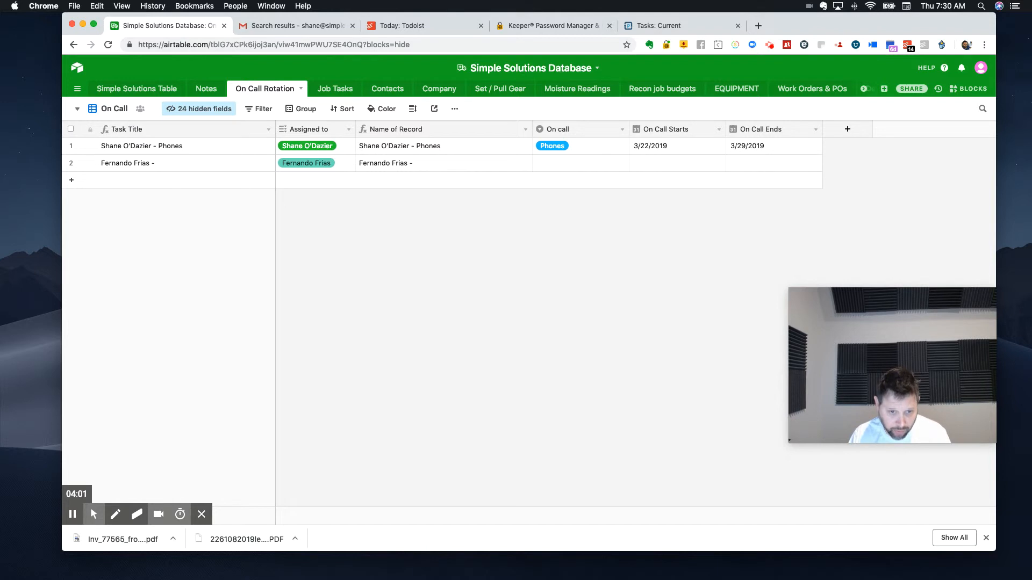
Step: Create a form view for the On Call Rotation table and title it "Form: On Call Rotation"
click(95, 110)
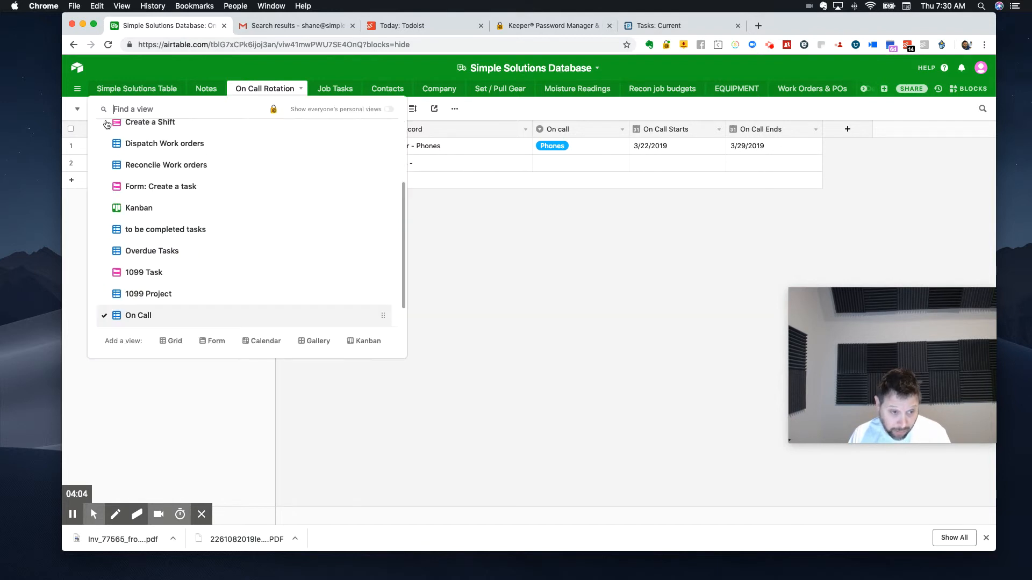
click(206, 341)
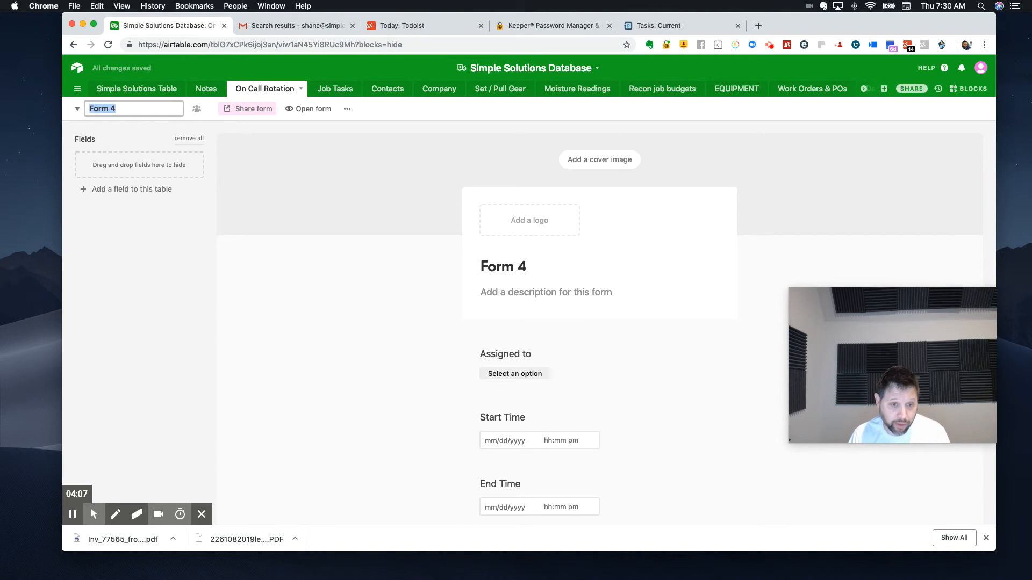
click(526, 266)
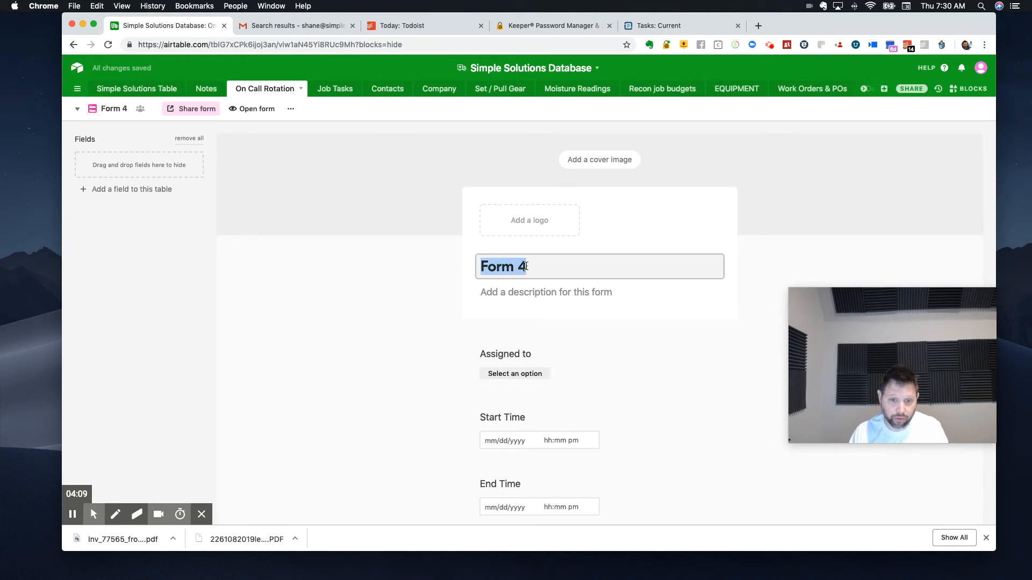
text(On Call)
key(BackSpace)
key(BackSpace)
key(BackSpace)
key(BackSpace)
text(Form)
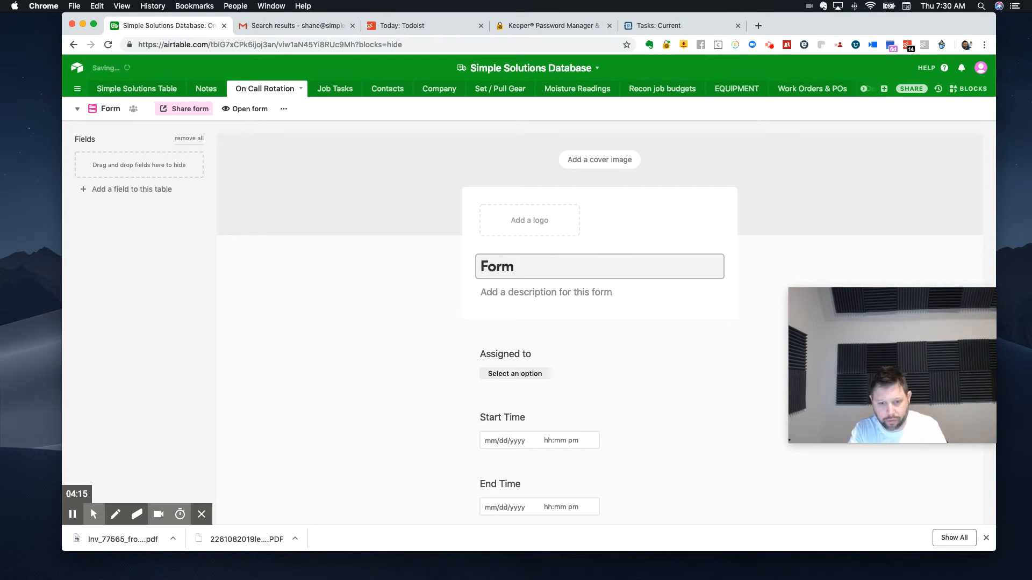
text(: On Call Rotation)
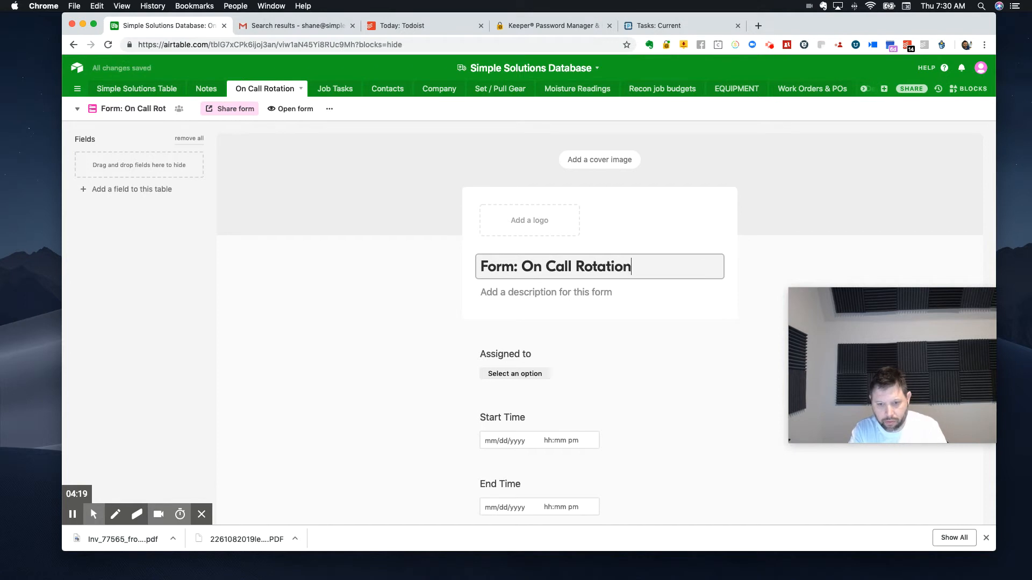
Step: Try to add a logo to the form by finding the reduced logo PNG on this Mac and uploading it
click(533, 221)
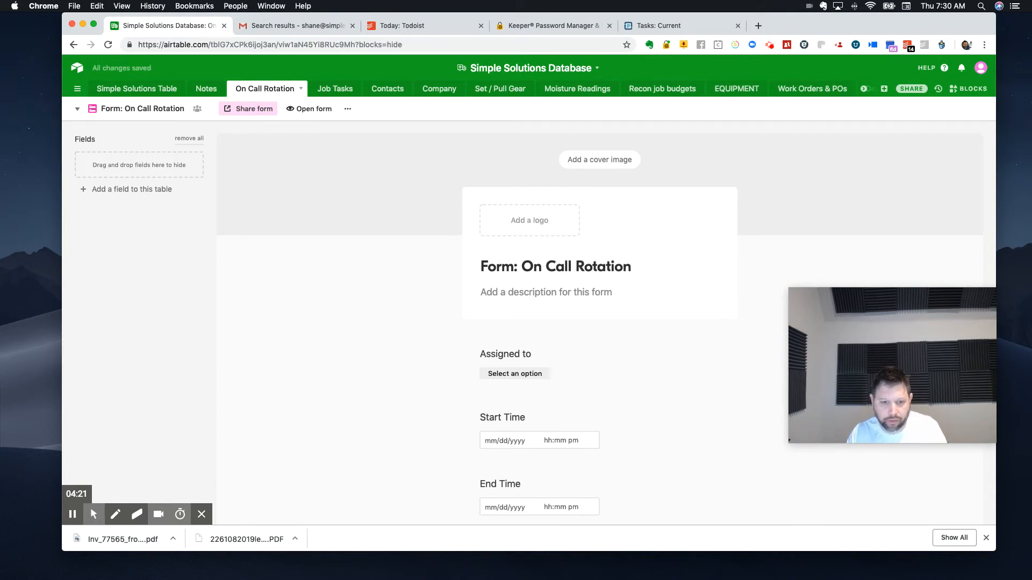
click(530, 221)
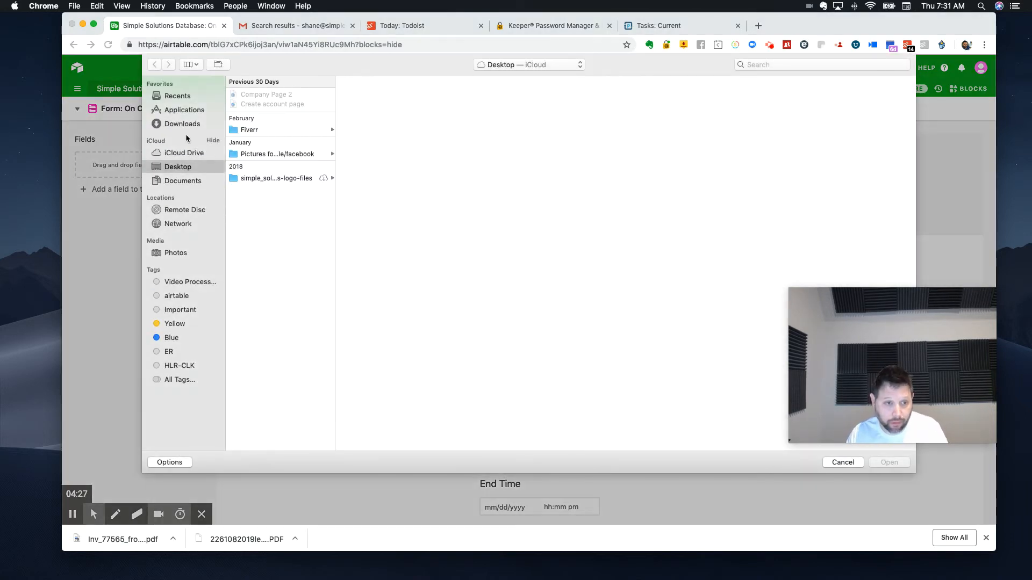
click(752, 65)
text(reduced)
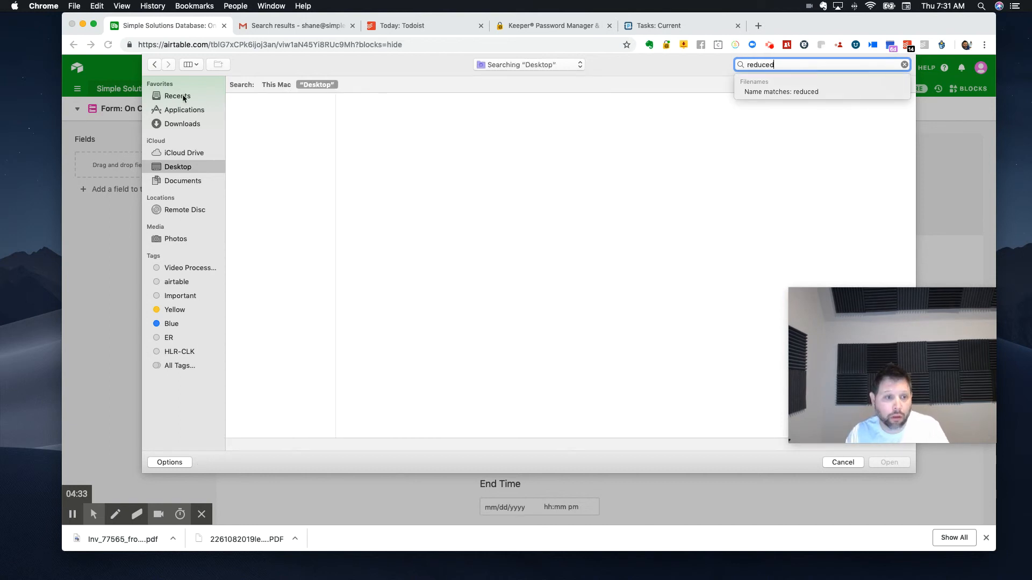
click(183, 124)
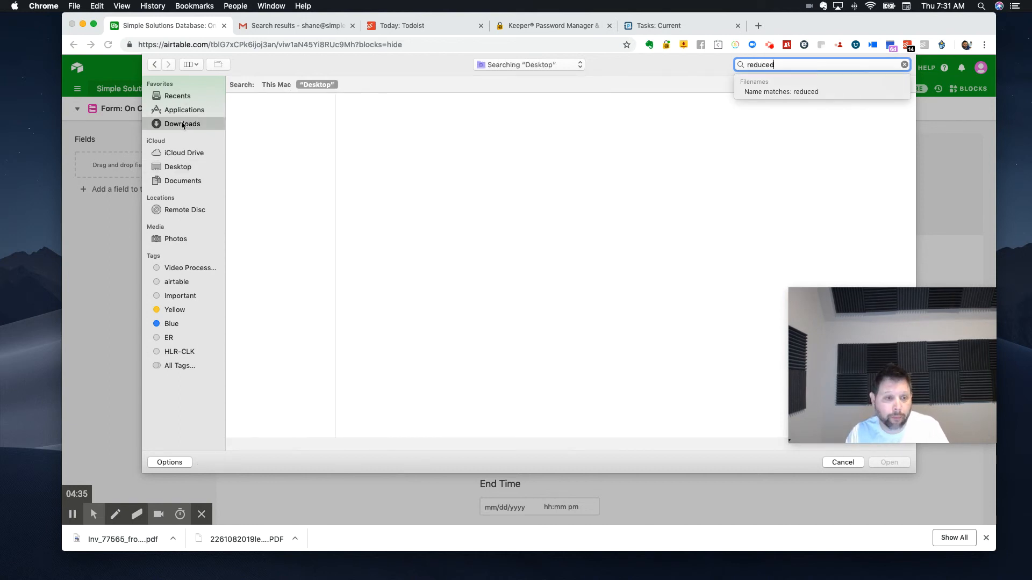
text(red)
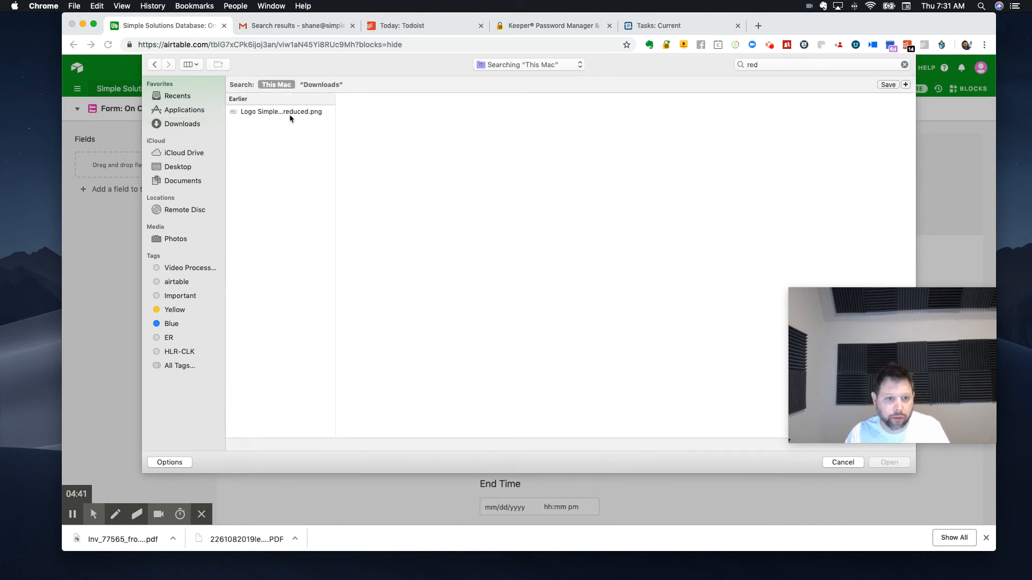
click(289, 112)
click(890, 463)
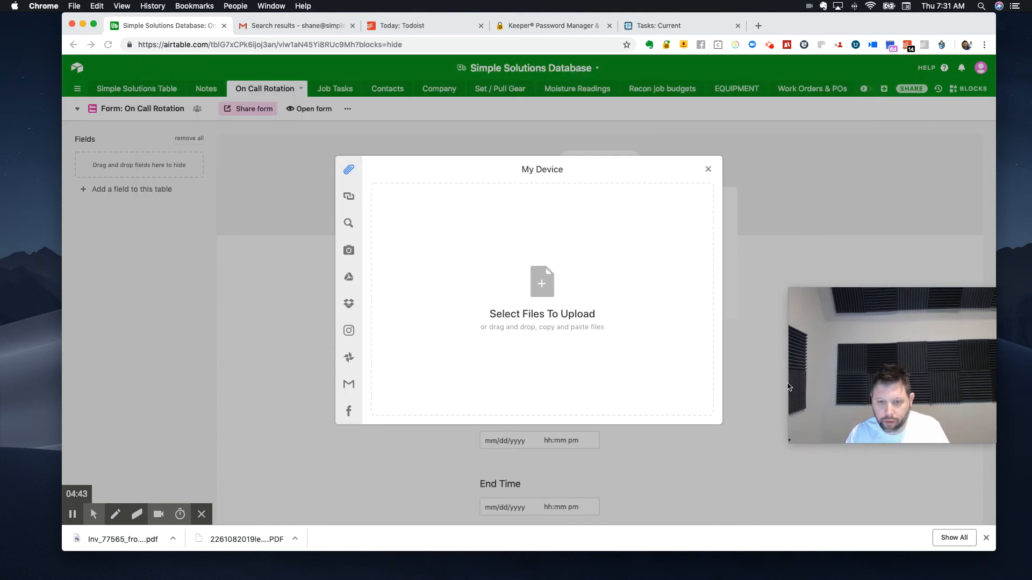
click(688, 407)
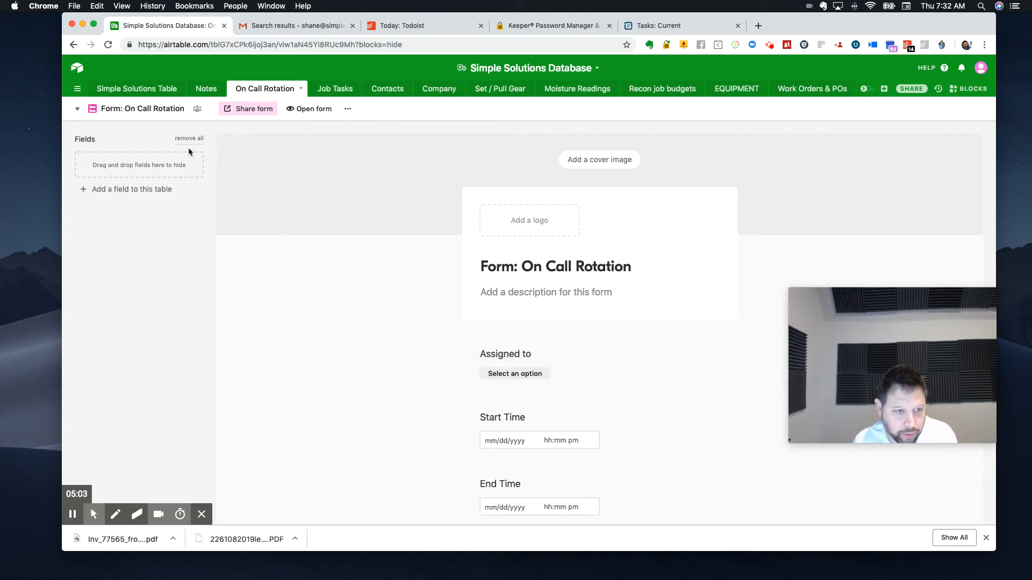
Step: Copy the field visibility and field order configuration from the On Call view to the form
scroll(540, 446, down, 10)
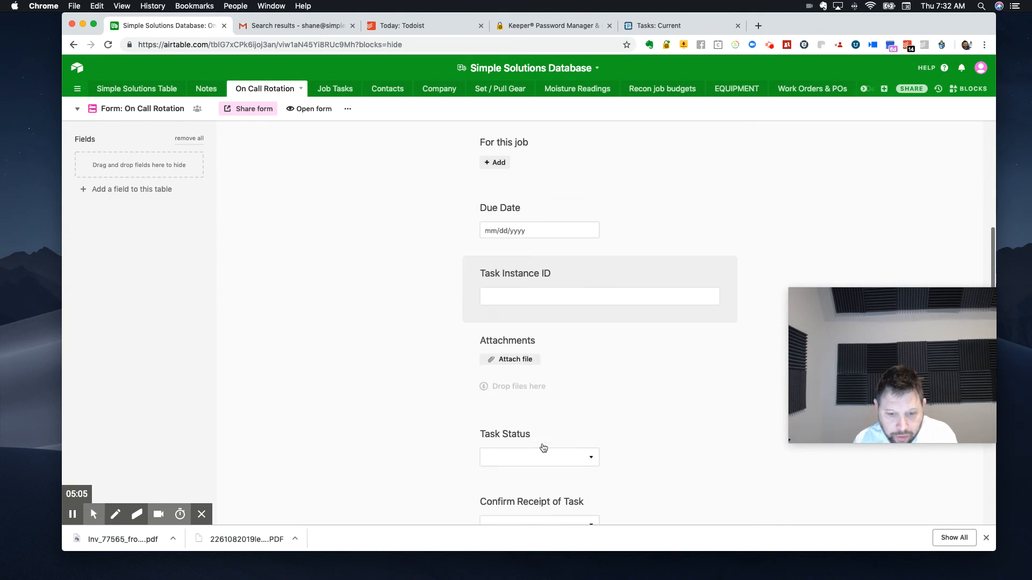
scroll(538, 441, up, 10)
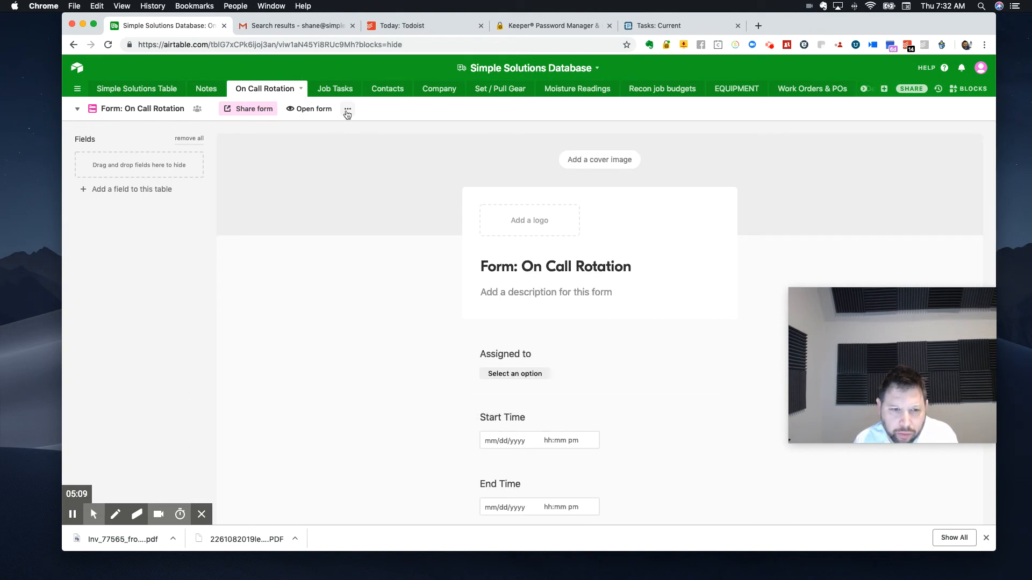
click(347, 110)
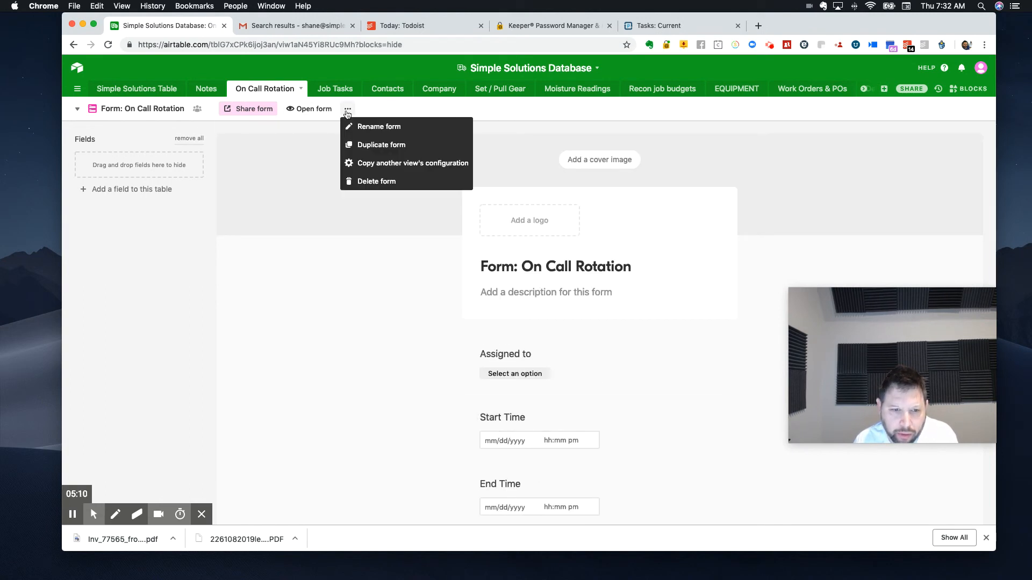
click(384, 164)
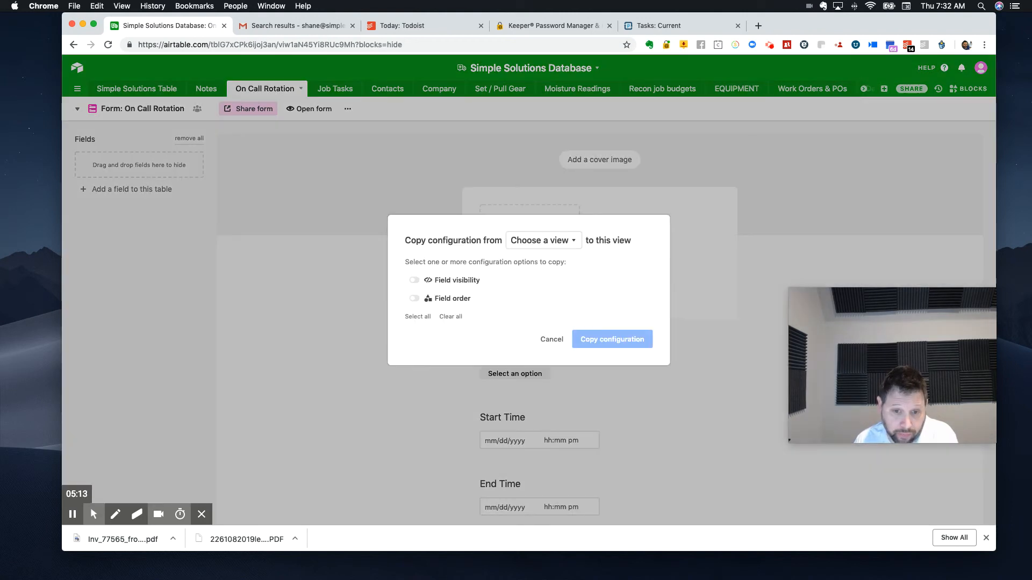
click(550, 242)
scroll(548, 355, down, 4)
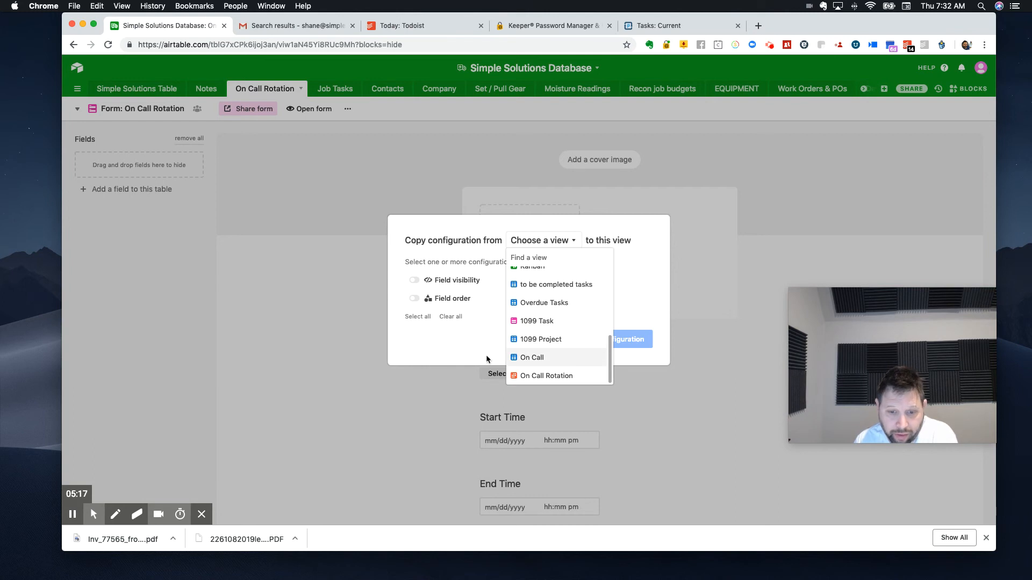
click(523, 358)
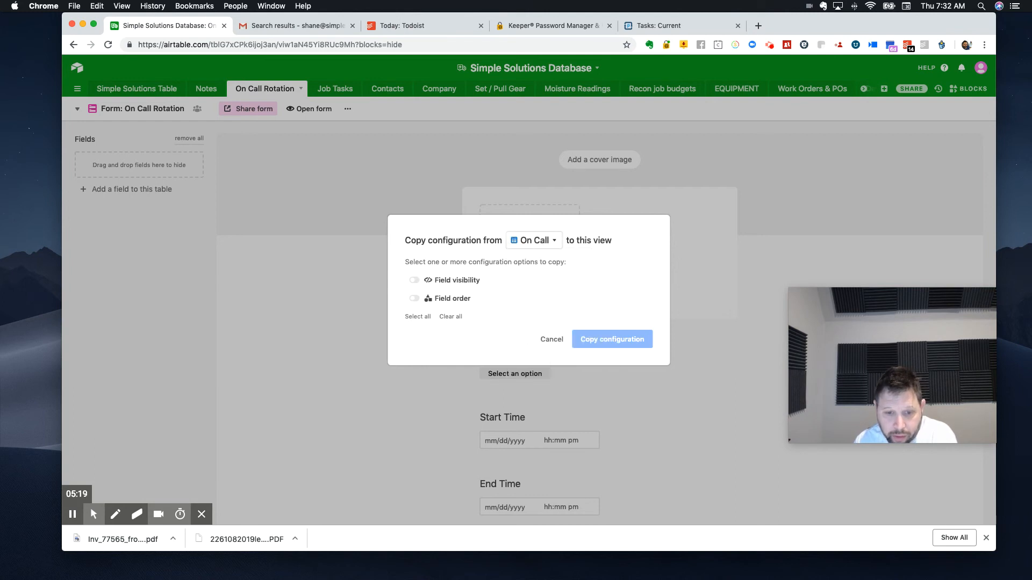
click(419, 318)
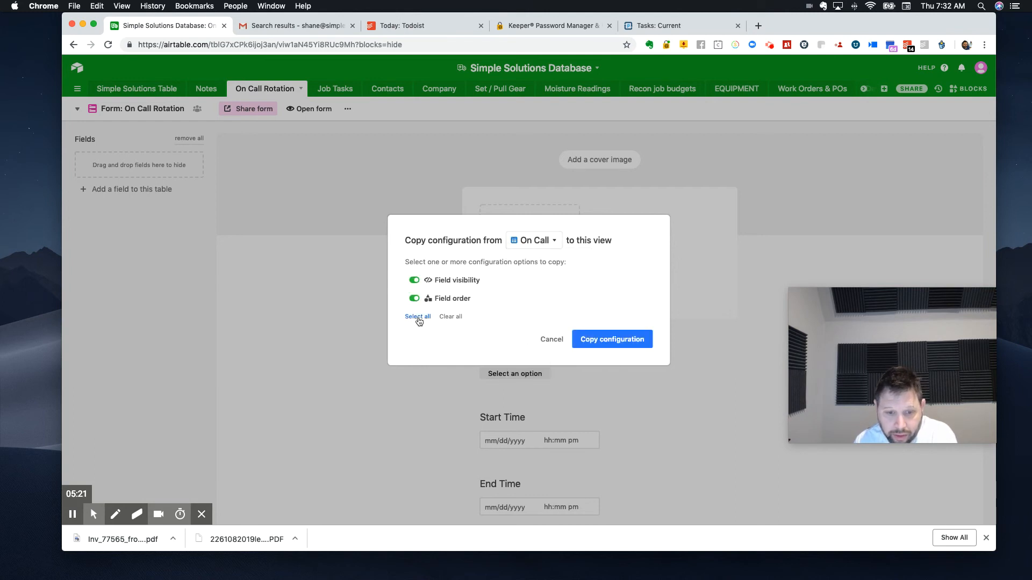
click(611, 339)
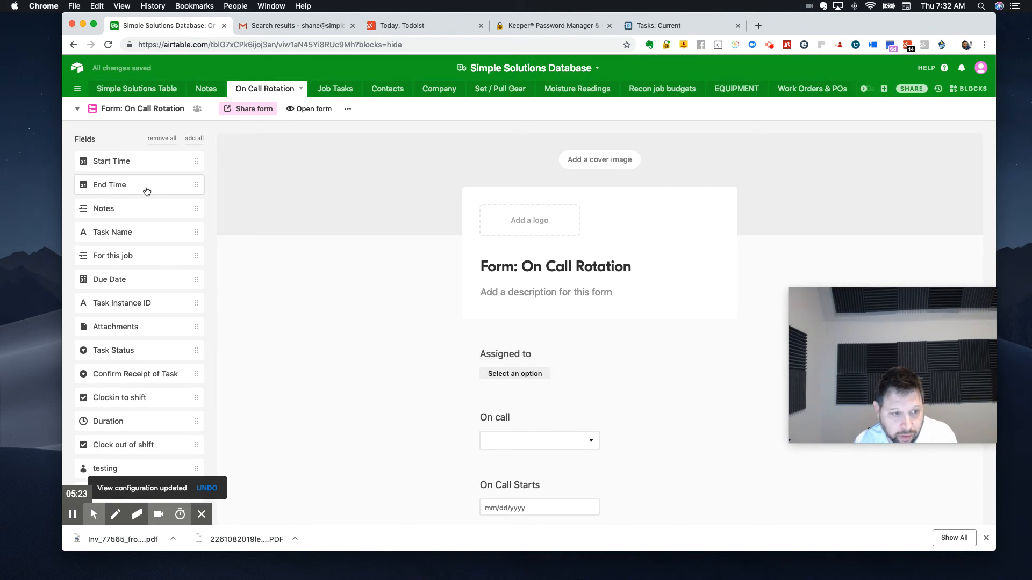
Step: Turn off Airtable branding on the form and enable the "Submit another response" button after submission
scroll(377, 304, down, 3)
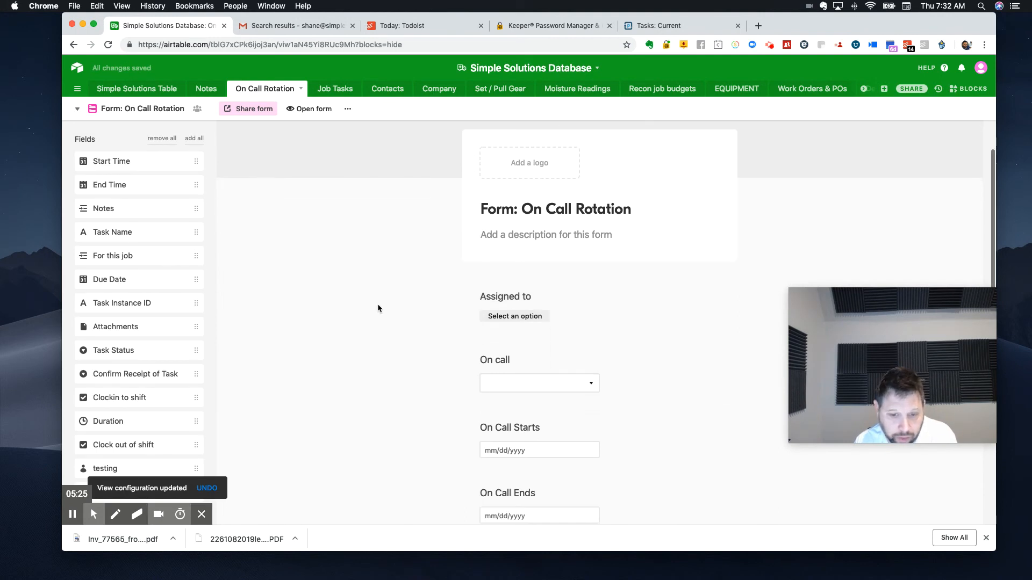
scroll(463, 297, down, 6)
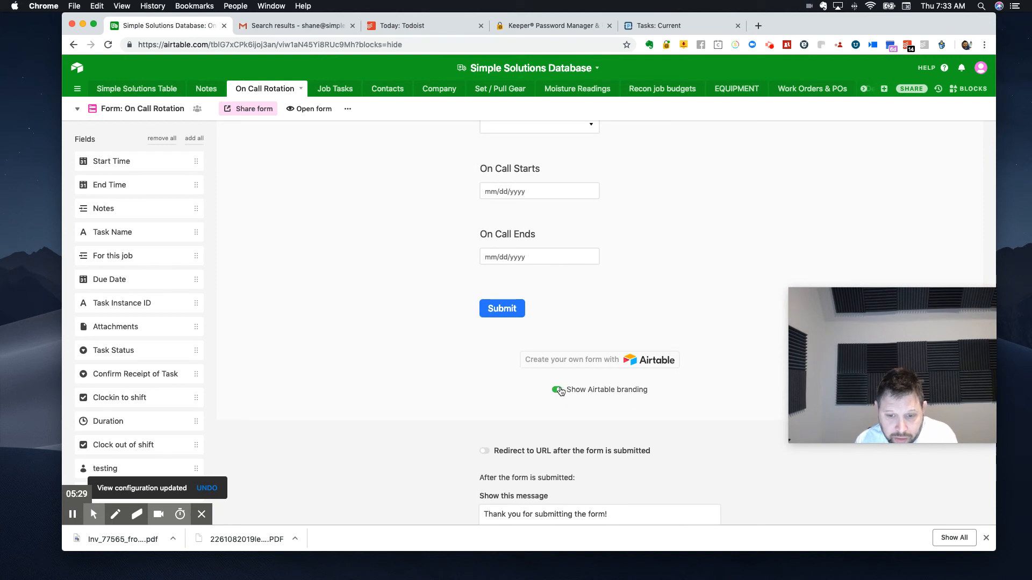
click(557, 389)
scroll(524, 380, down, 2)
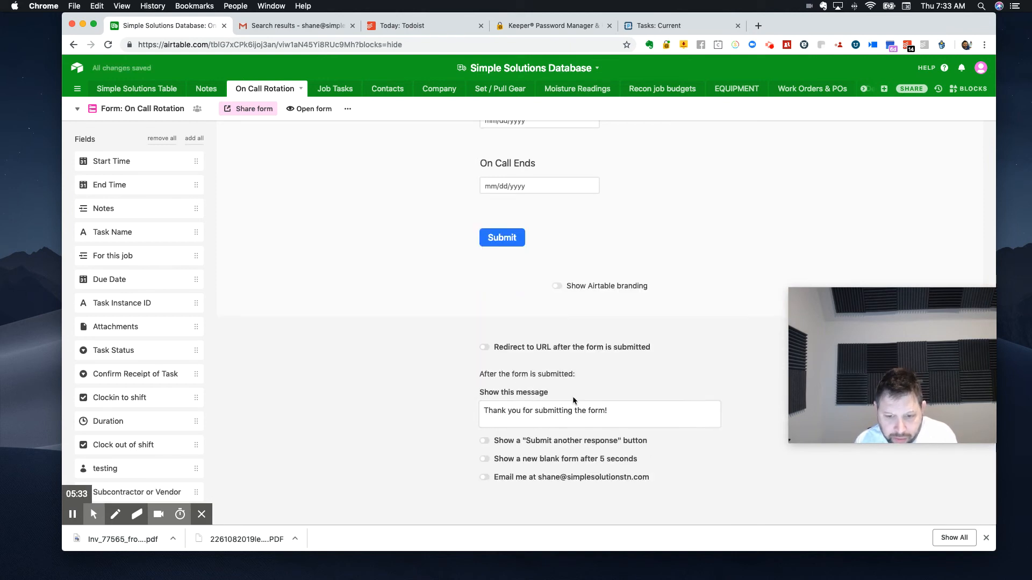
scroll(562, 416, up, 1)
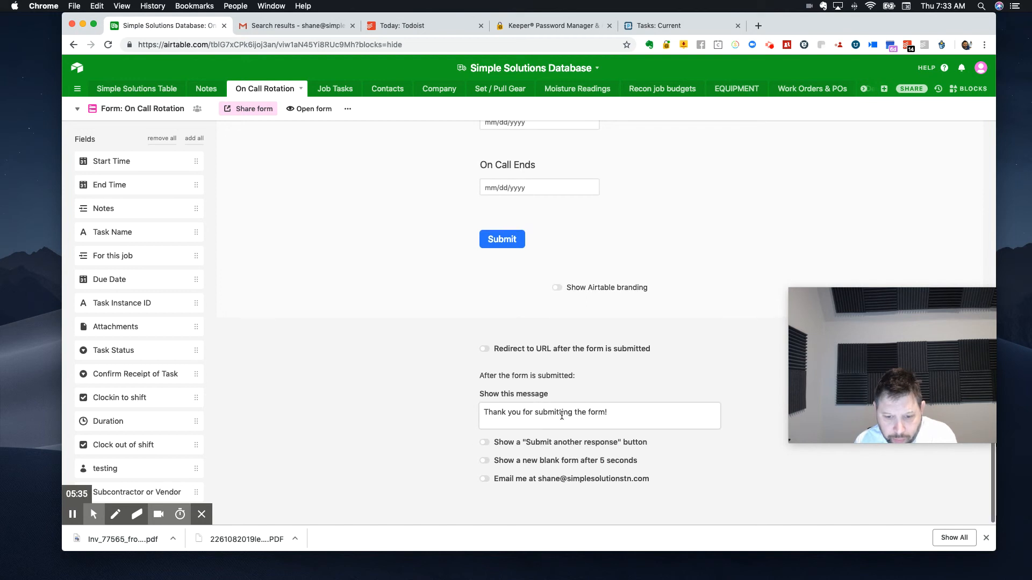
click(485, 443)
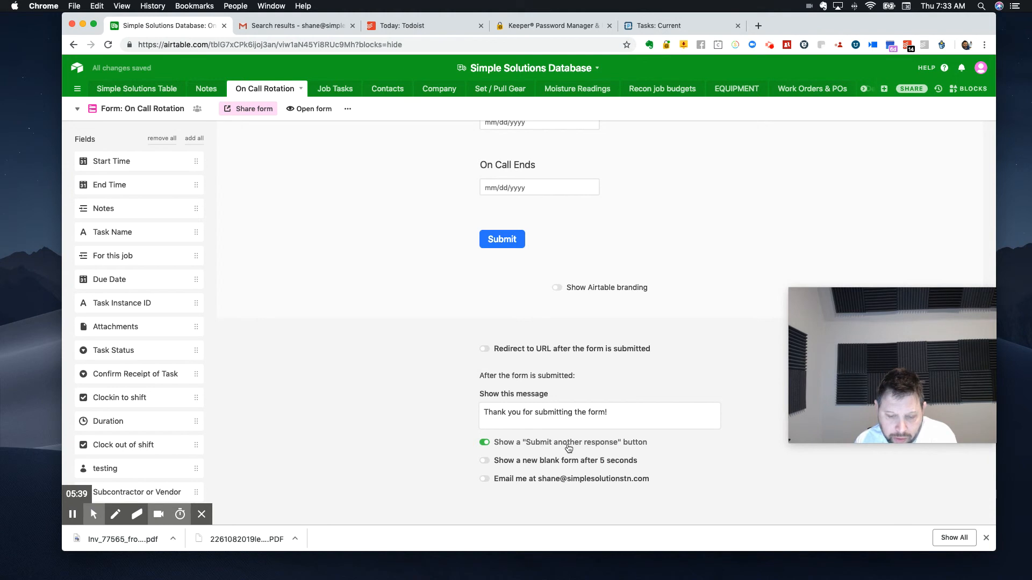
Step: Open the live form, assign the shift to the second listed person and set On call to Technician
scroll(560, 430, up, 10)
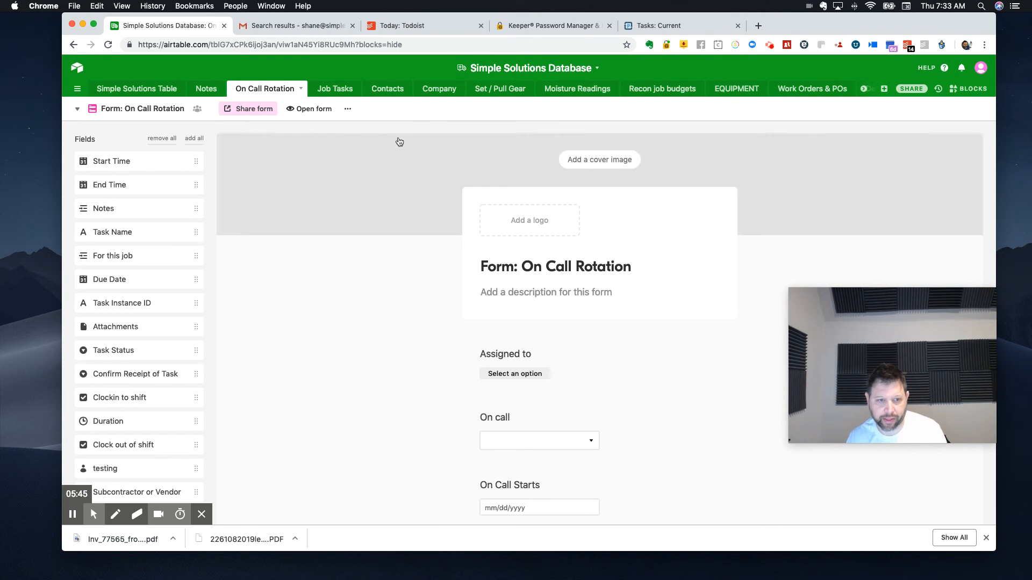
click(309, 109)
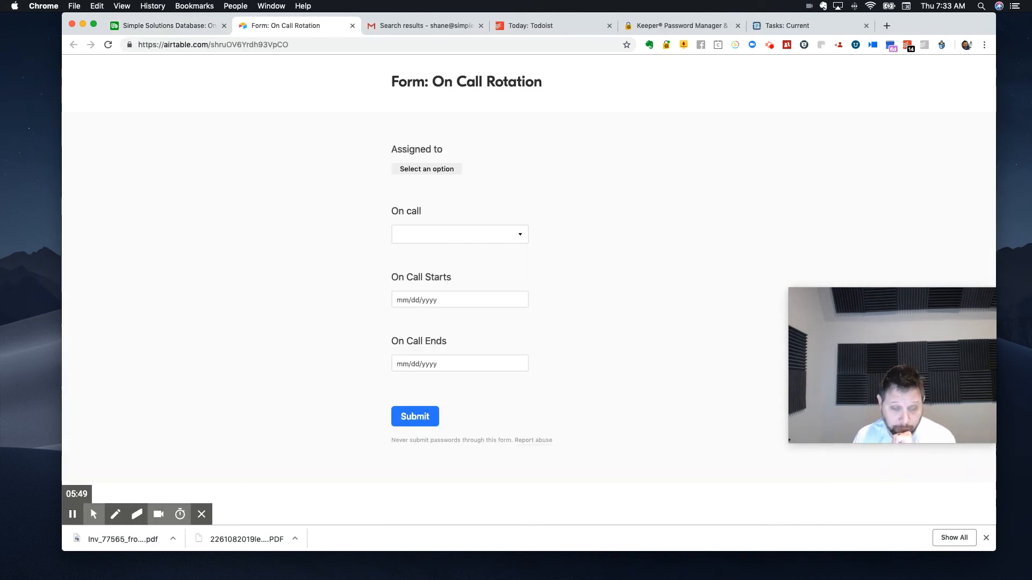
click(432, 169)
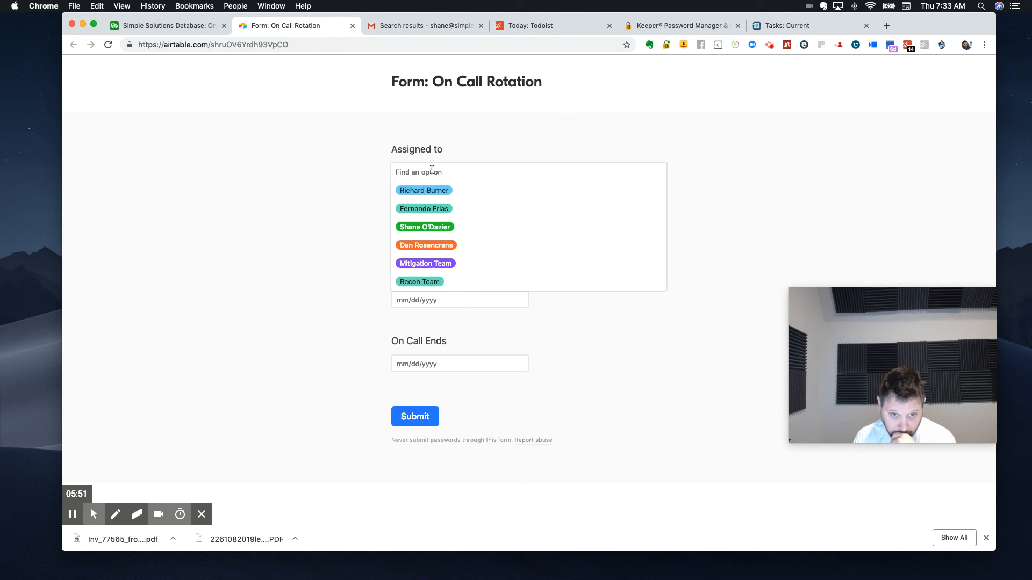
click(495, 210)
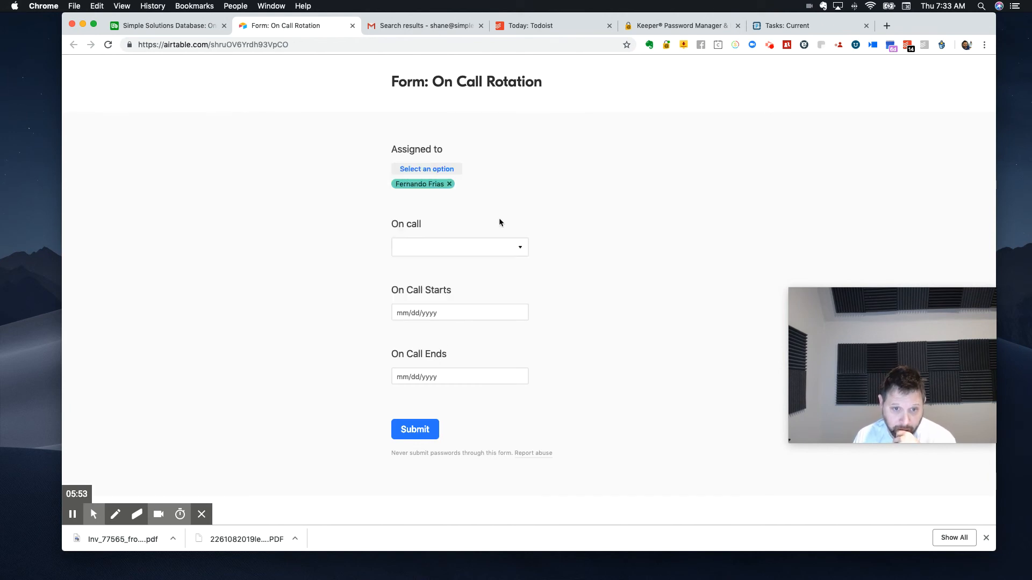
click(483, 249)
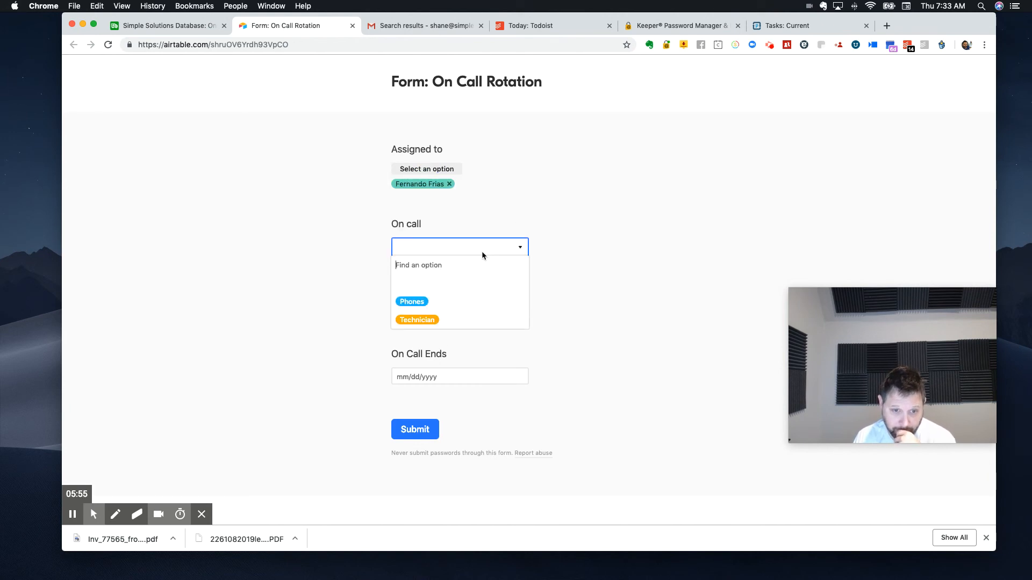
click(424, 320)
Step: Set On Call Starts to 3/22/2019 and On Call Ends to 3/29/2019, and submit the form
click(422, 314)
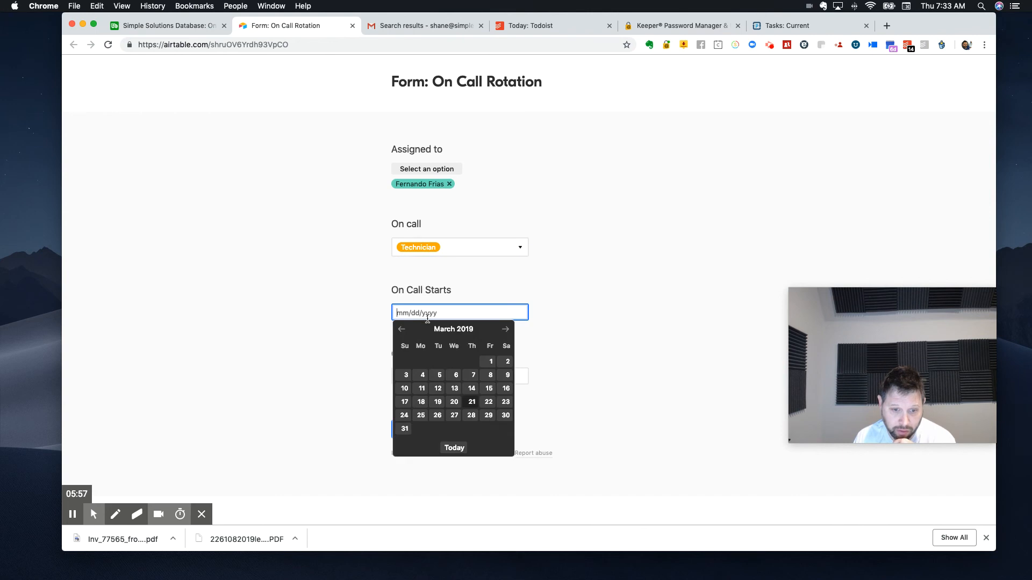
click(489, 402)
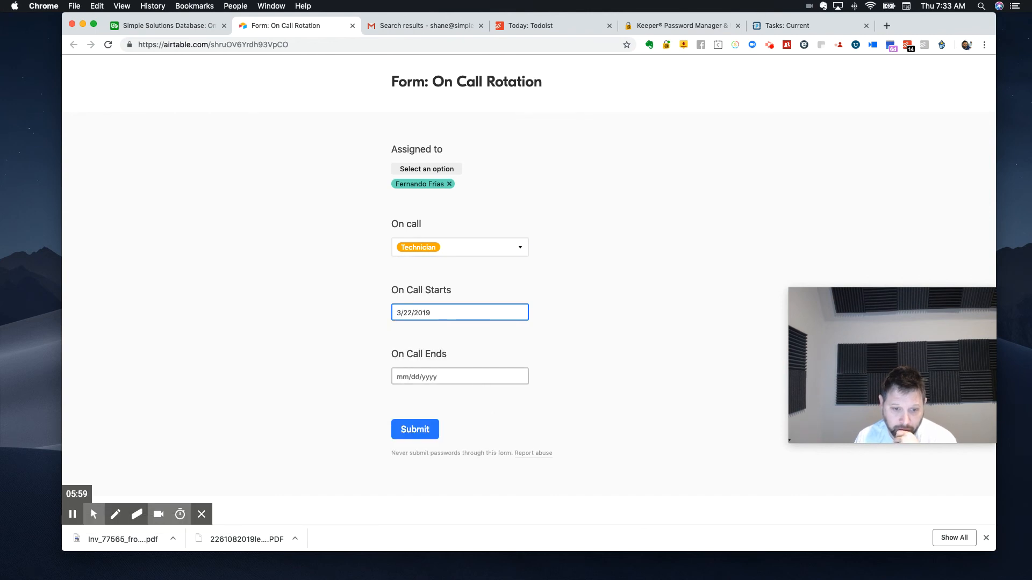
click(423, 376)
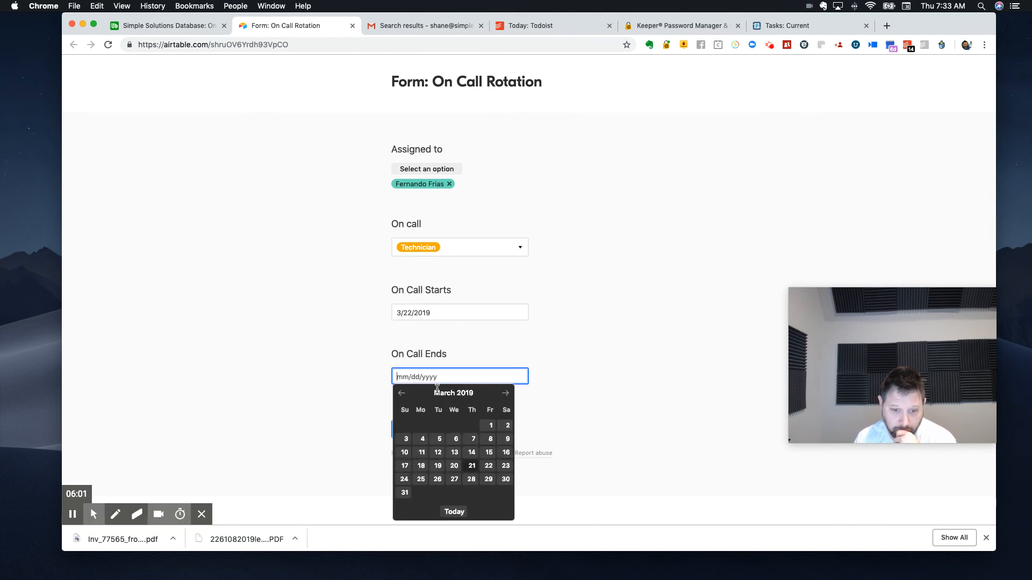
click(488, 479)
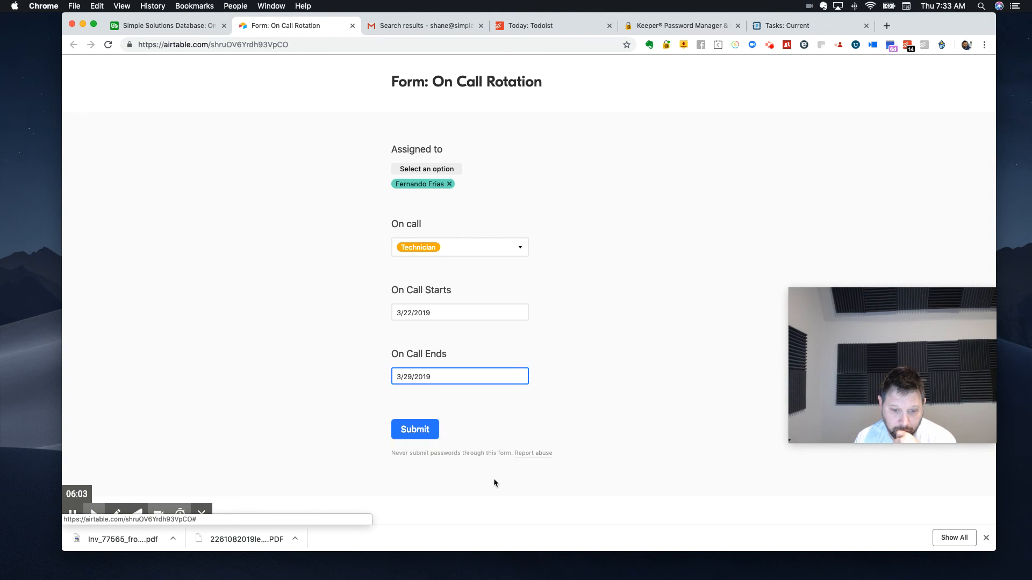
click(419, 430)
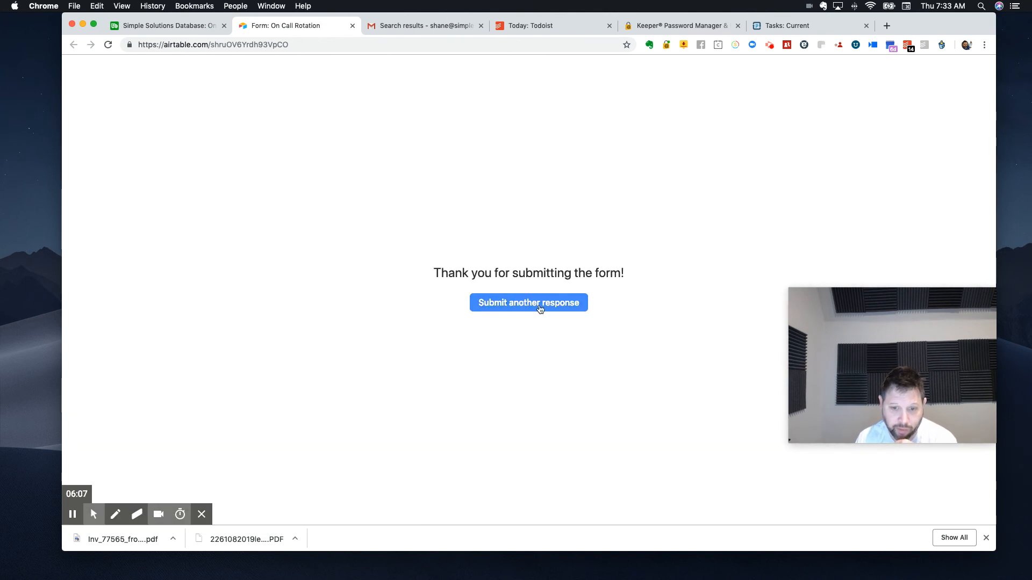
Step: Bring up a blank form for another response, and close the live form
click(539, 310)
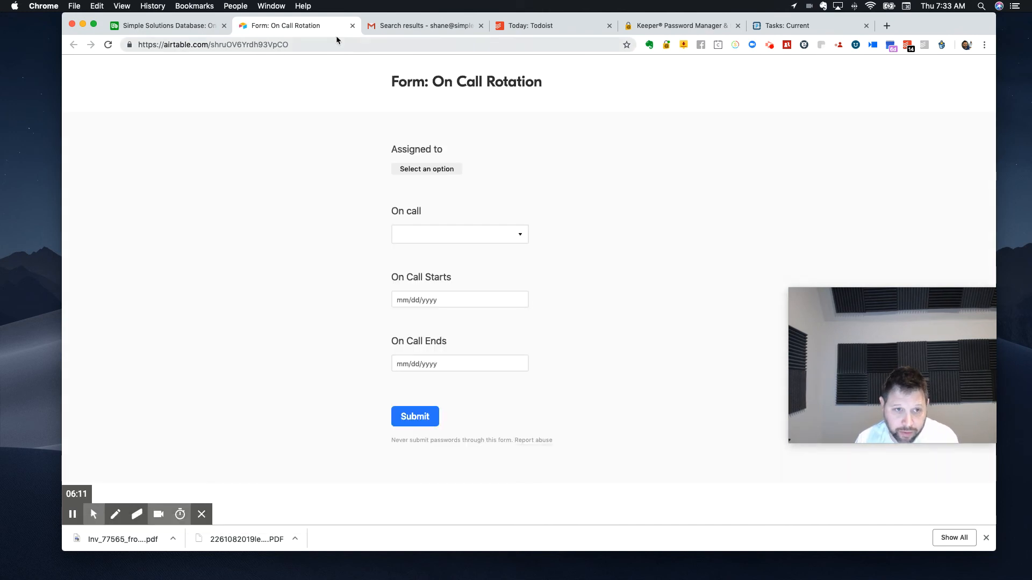
click(352, 26)
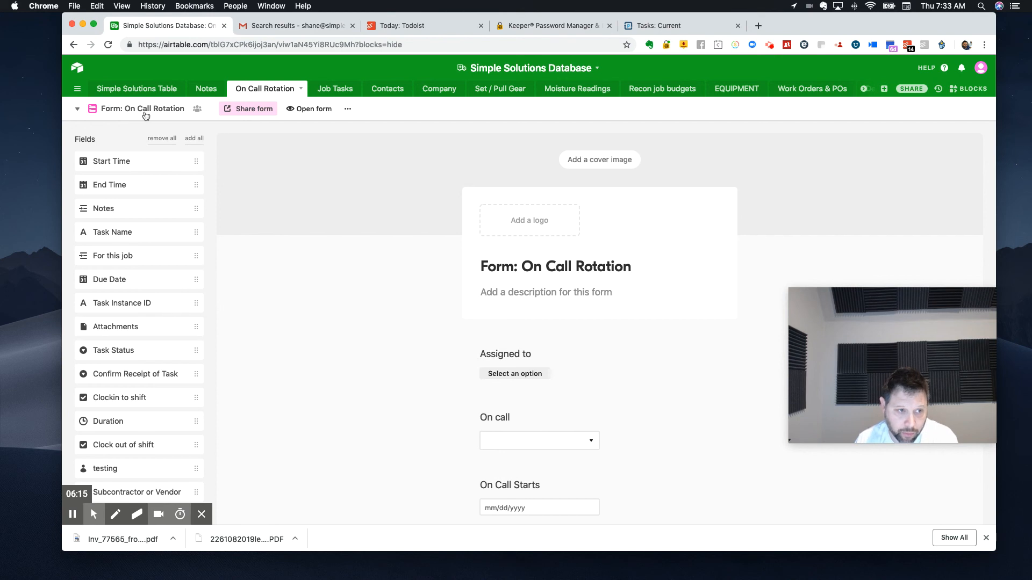
Step: Delete the incomplete record that has no On call value or dates from the On Call grid view
click(145, 115)
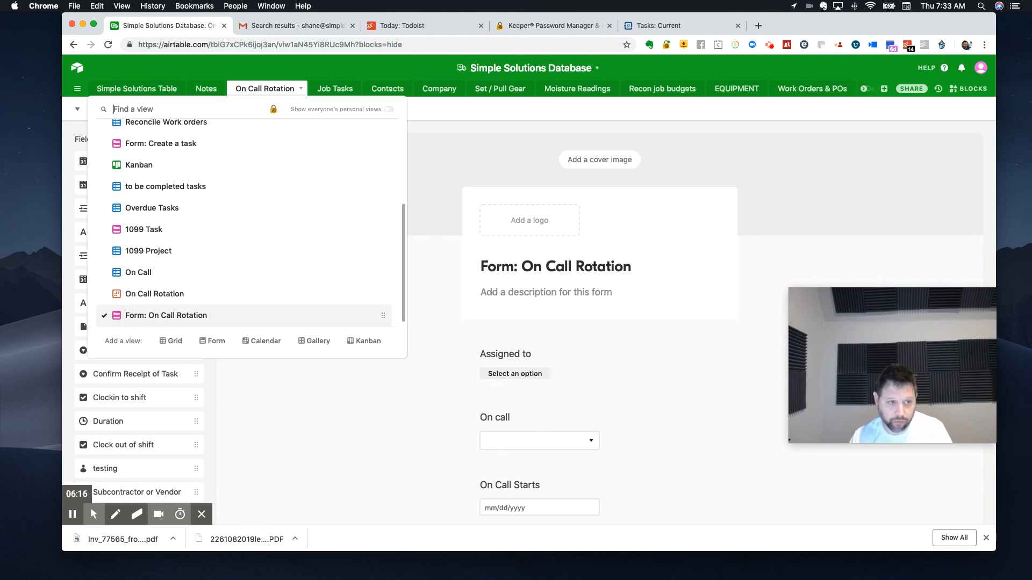
click(145, 278)
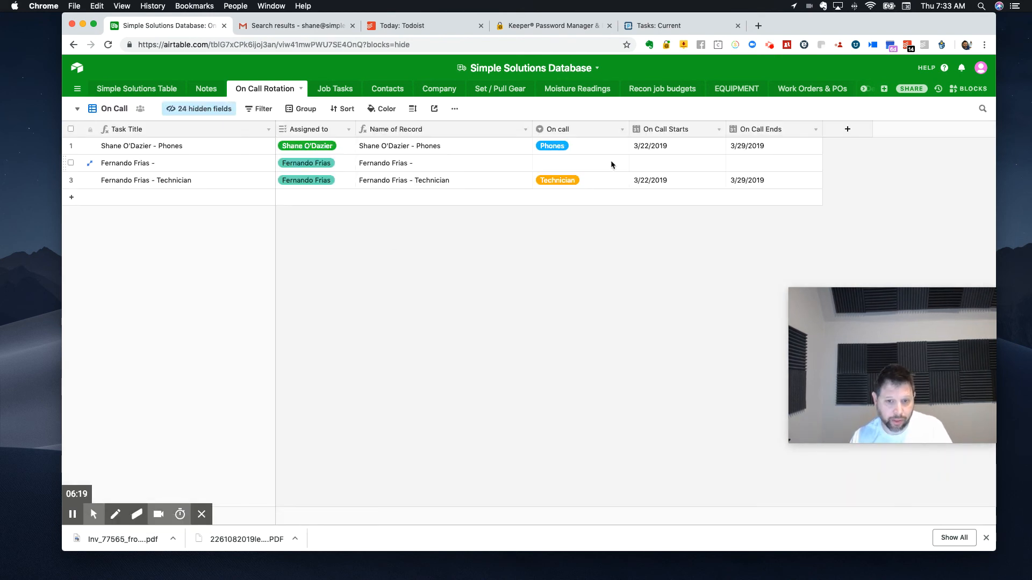
right_click(220, 162)
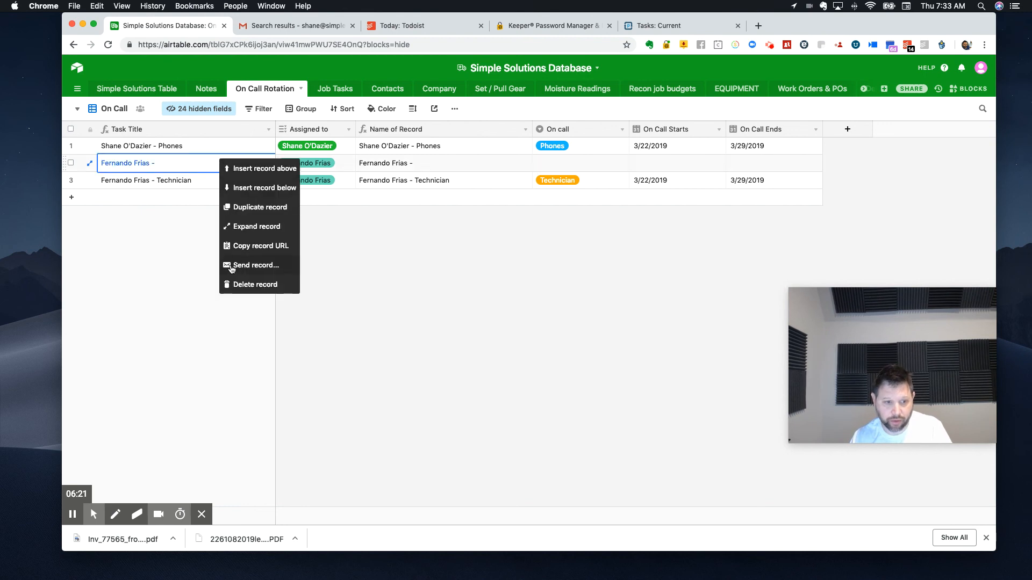
click(253, 288)
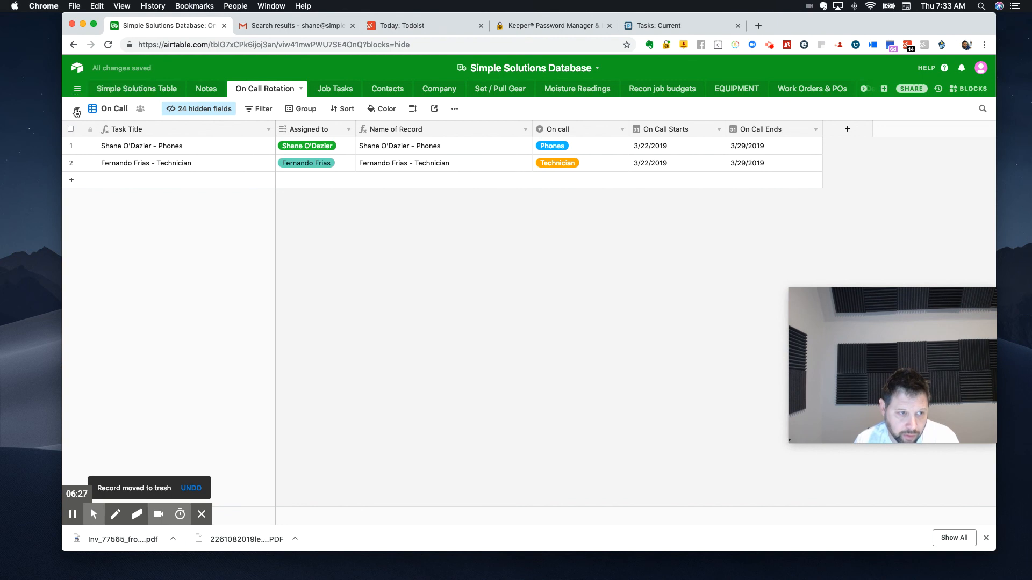
Step: Open the On Call Rotation calendar view to check the March 2019 on-call shifts
click(77, 90)
scroll(164, 270, down, 2)
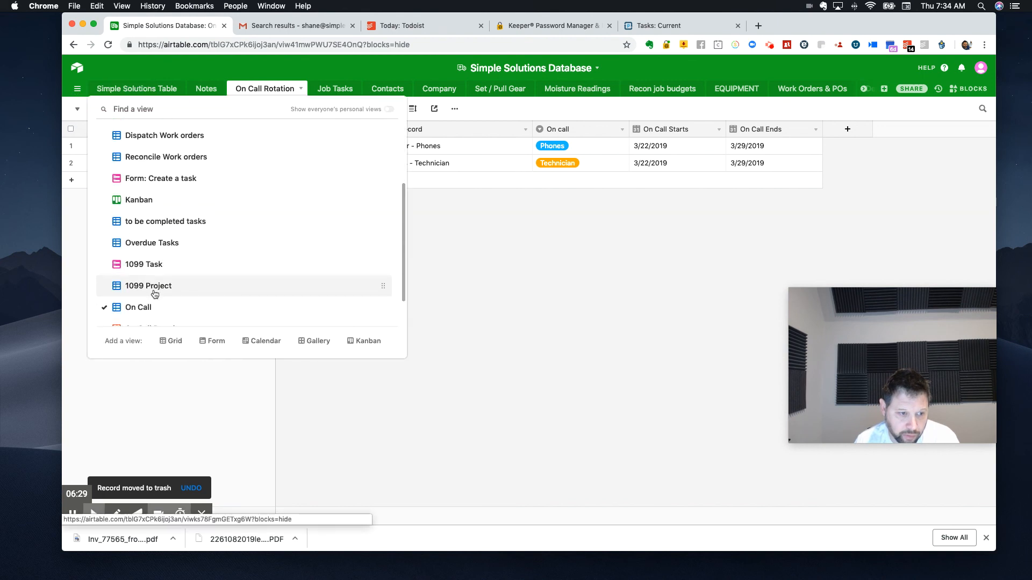
click(154, 295)
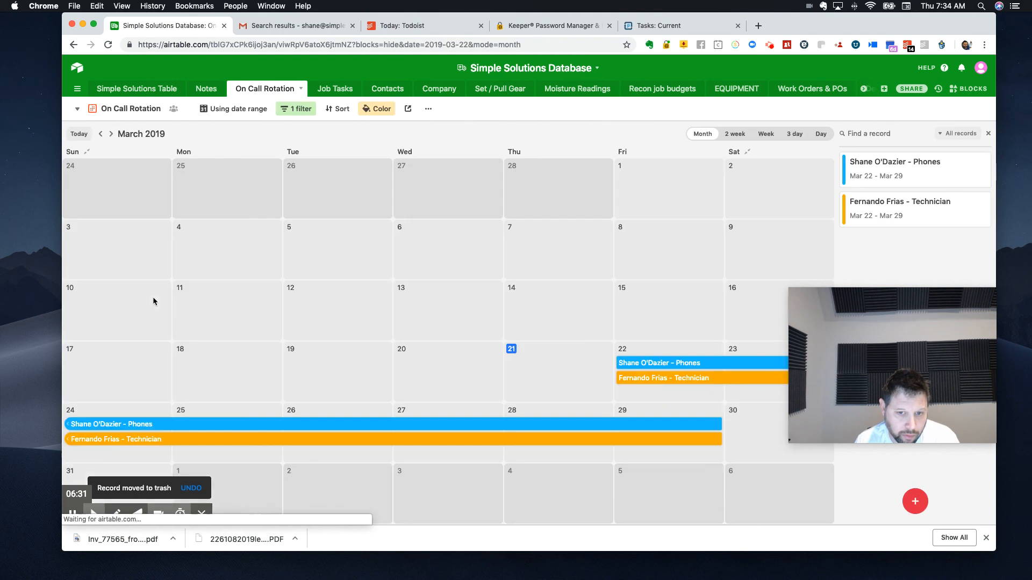
drag(820, 346, 624, 76)
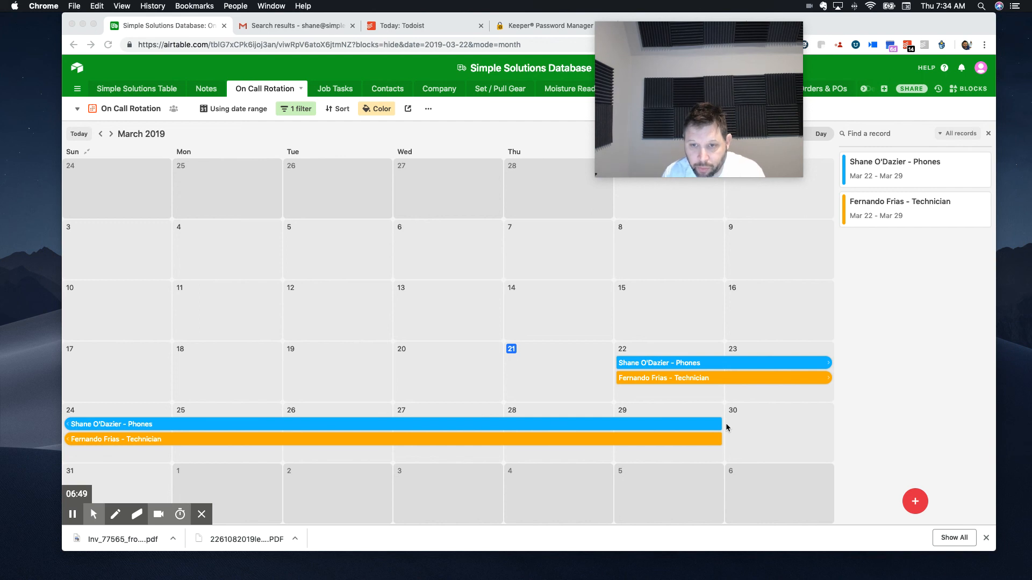
drag(704, 158, 919, 337)
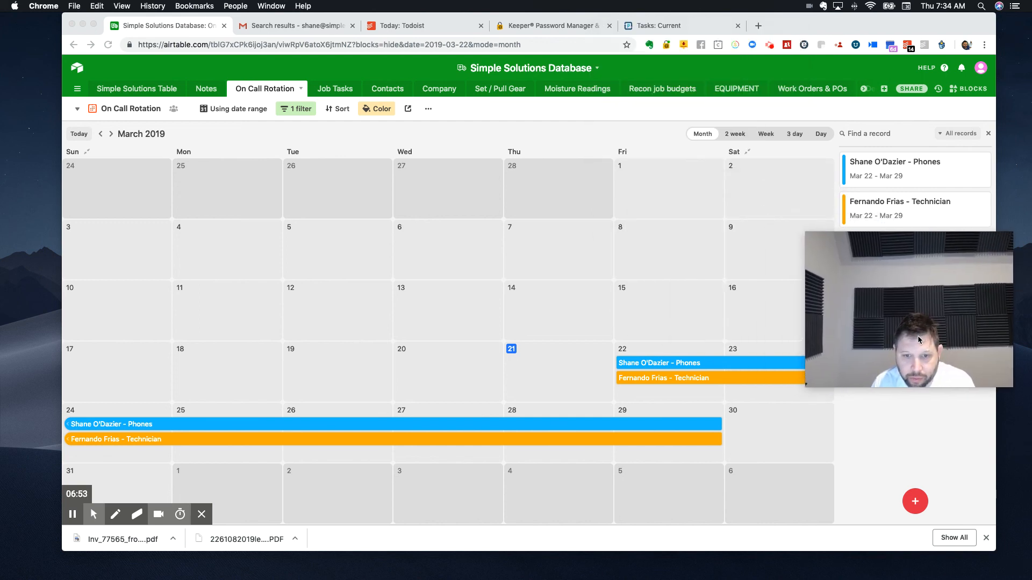